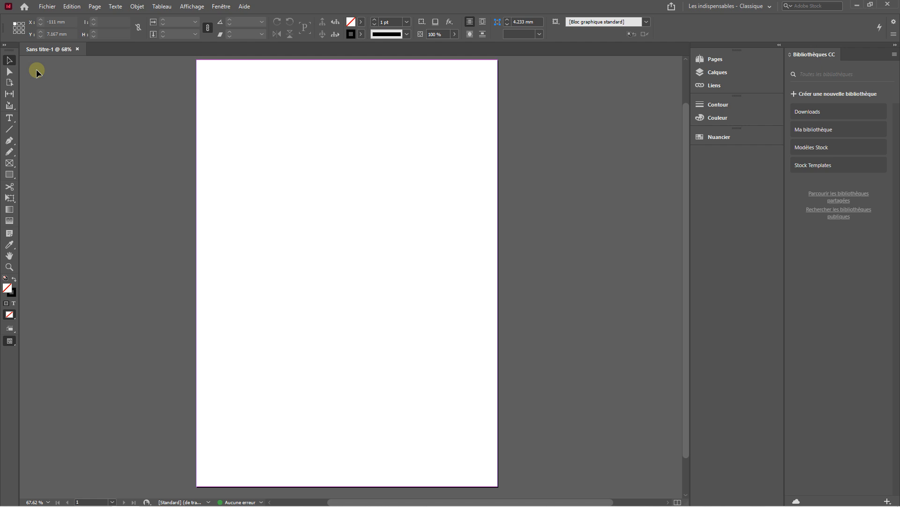
Draw a rectangular frame about 62 mm wide and 73 mm high near the page's upper-left corner, and check its content type.
{"action": "left_click", "coordinate": [10, 166]}
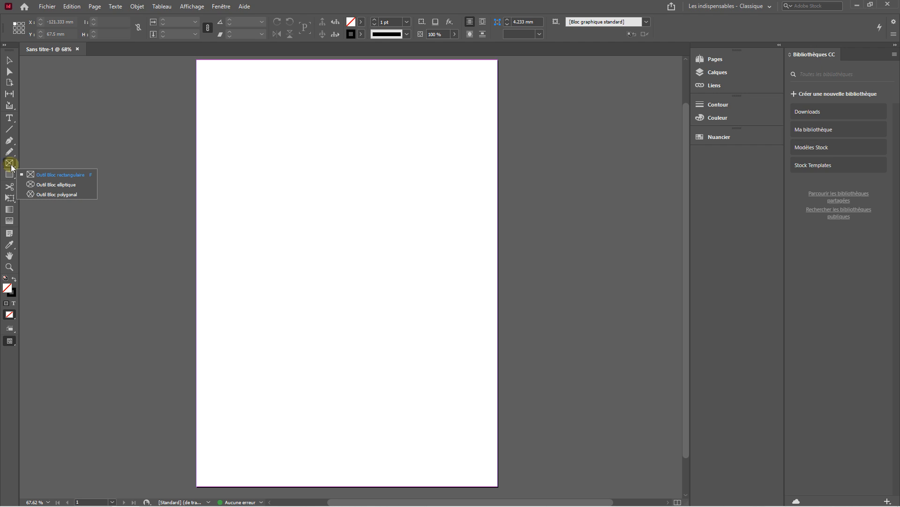
{"action": "left_click", "coordinate": [34, 174]}
{"action": "left_click_drag", "start_coordinate": [231, 94], "coordinate": [322, 199]}
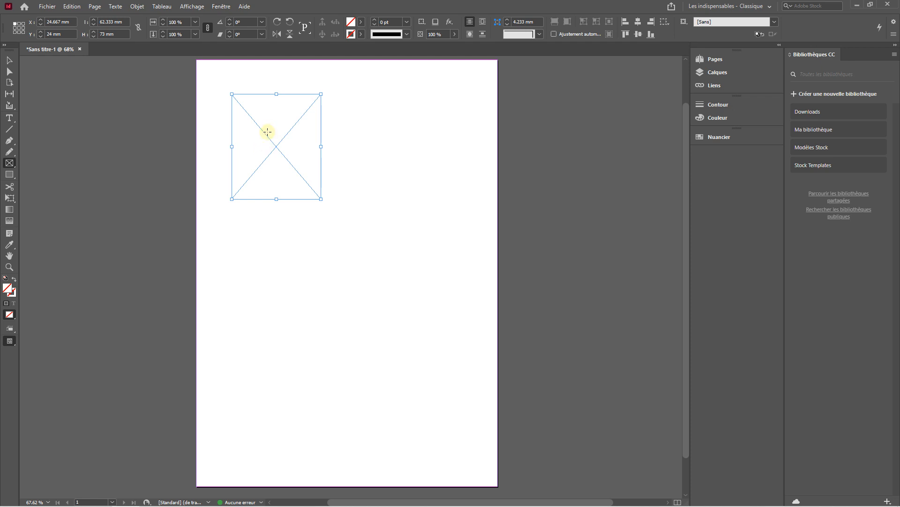
{"action": "right_click", "coordinate": [290, 140]}
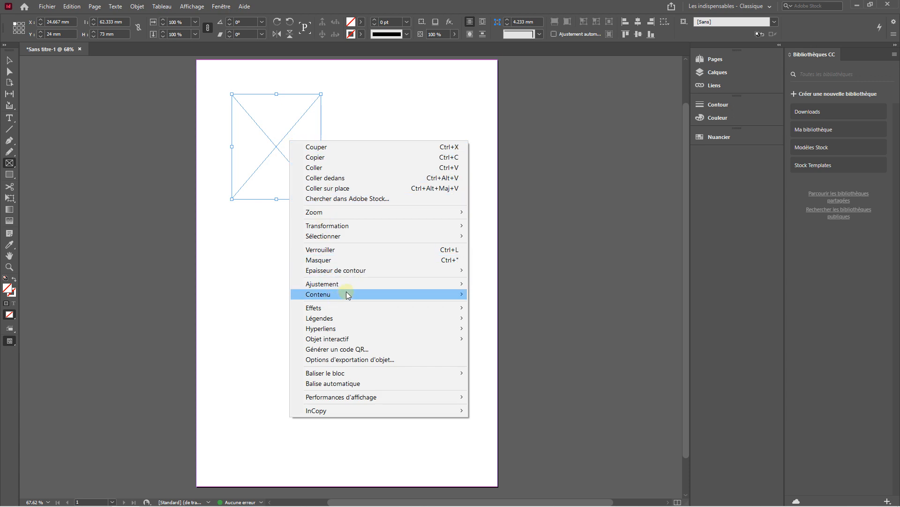
{"action": "mouse_move", "coordinate": [354, 286]}
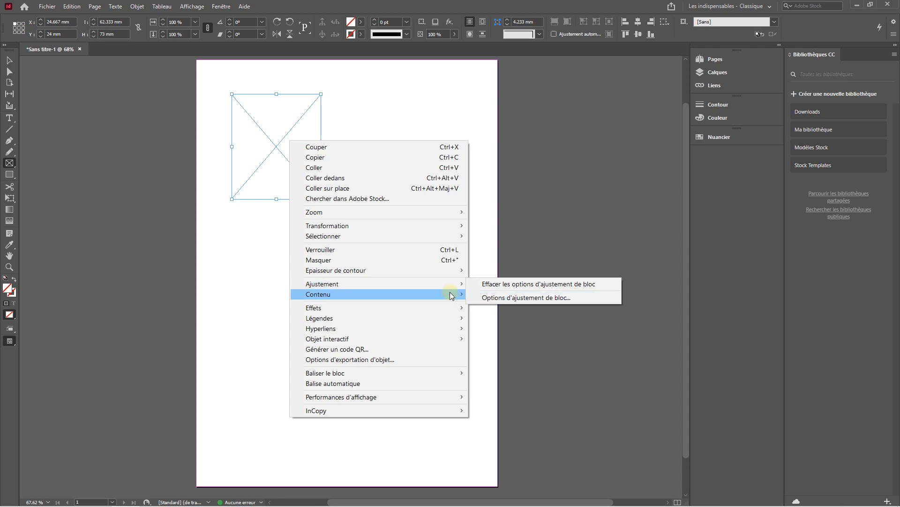
{"action": "mouse_move", "coordinate": [458, 296]}
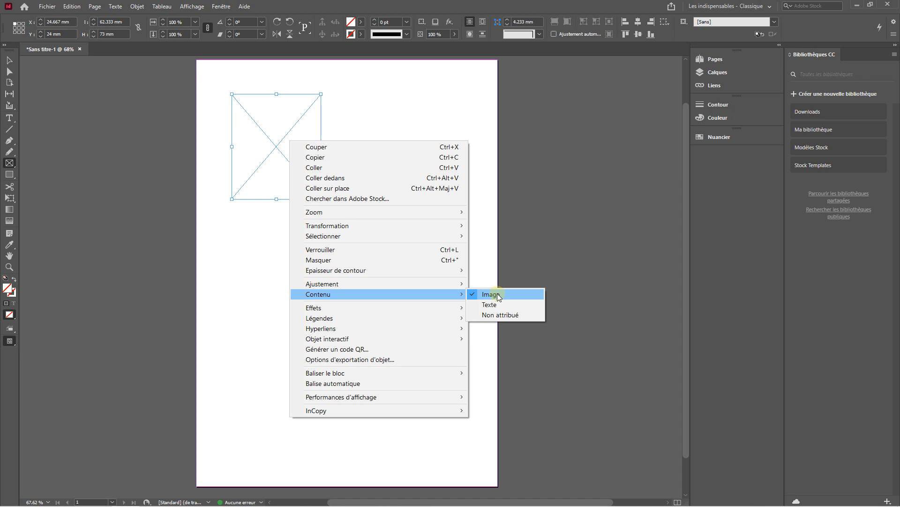
Import the Femme image from the Affinity ressource folder into the frame.
{"action": "left_click", "coordinate": [38, 8]}
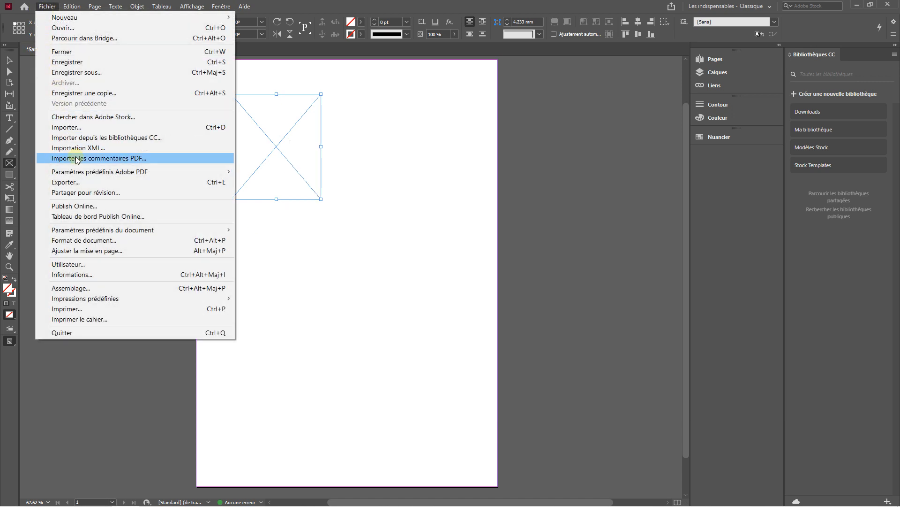
{"action": "left_click", "coordinate": [80, 128]}
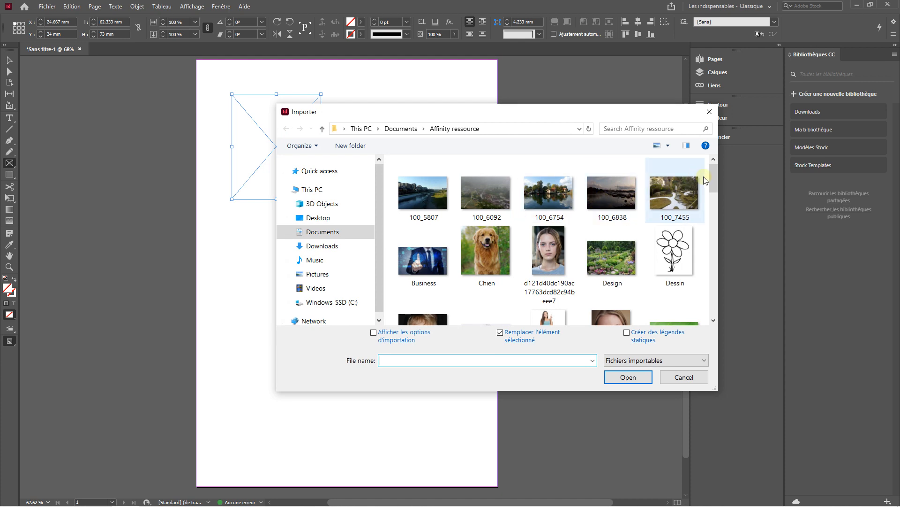
{"action": "left_click_drag", "start_coordinate": [713, 176], "coordinate": [715, 187]}
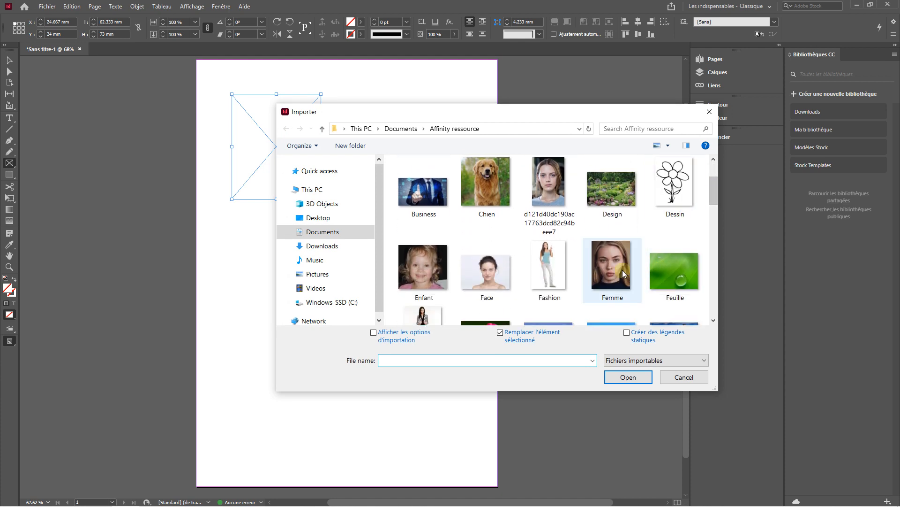
{"action": "double_click", "coordinate": [623, 270]}
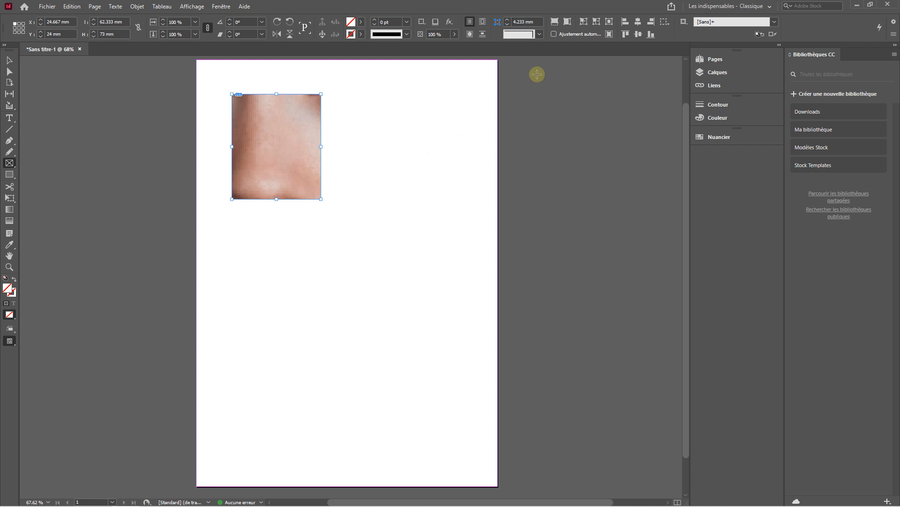
{"action": "right_click", "coordinate": [307, 125]}
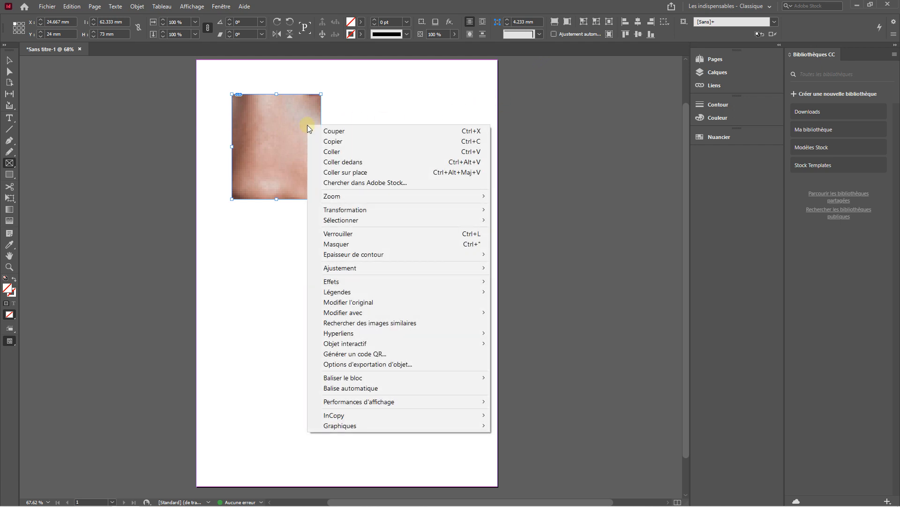
{"action": "mouse_move", "coordinate": [389, 281]}
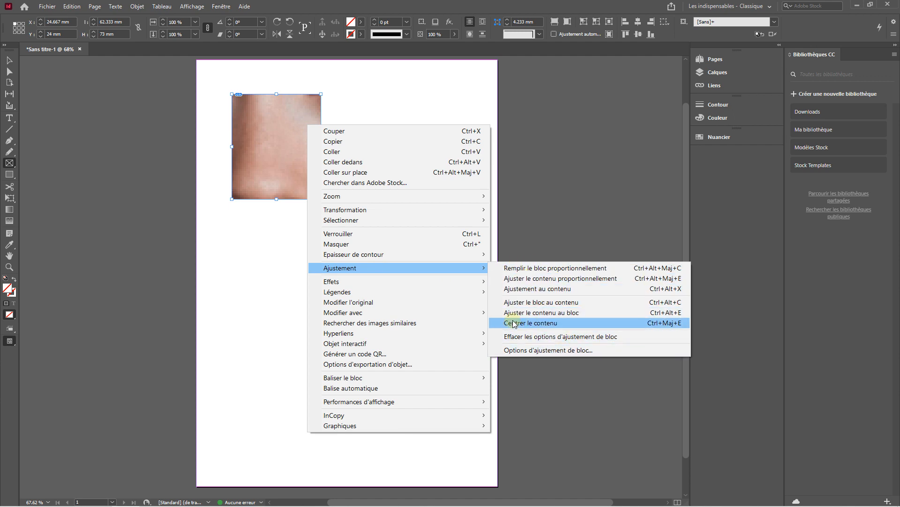
{"action": "left_click", "coordinate": [530, 350]}
{"action": "left_click_drag", "start_coordinate": [495, 180], "coordinate": [674, 107]}
{"action": "left_click", "coordinate": [640, 152]}
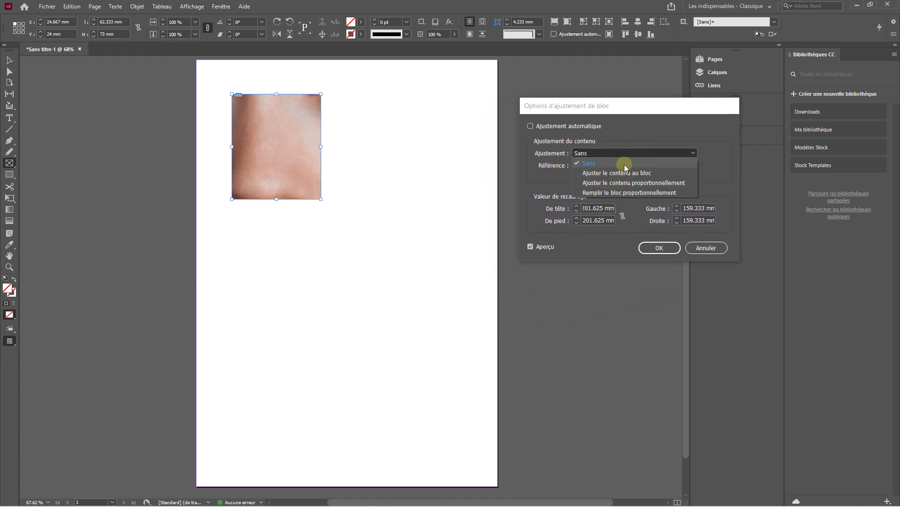
{"action": "left_click", "coordinate": [705, 247]}
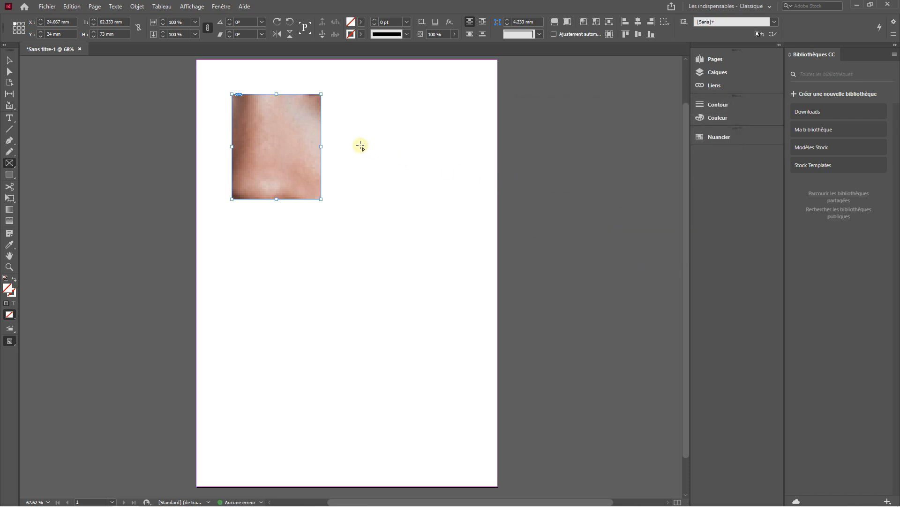
Fill the frame proportionally with the image, and refit the content proportionally so the whole picture sits inside the frame.
{"action": "right_click", "coordinate": [311, 139]}
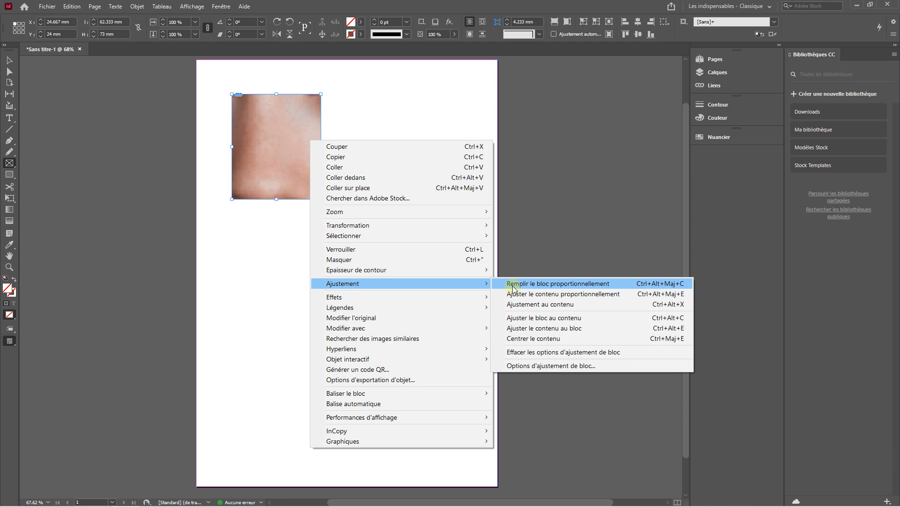
{"action": "left_click", "coordinate": [540, 284]}
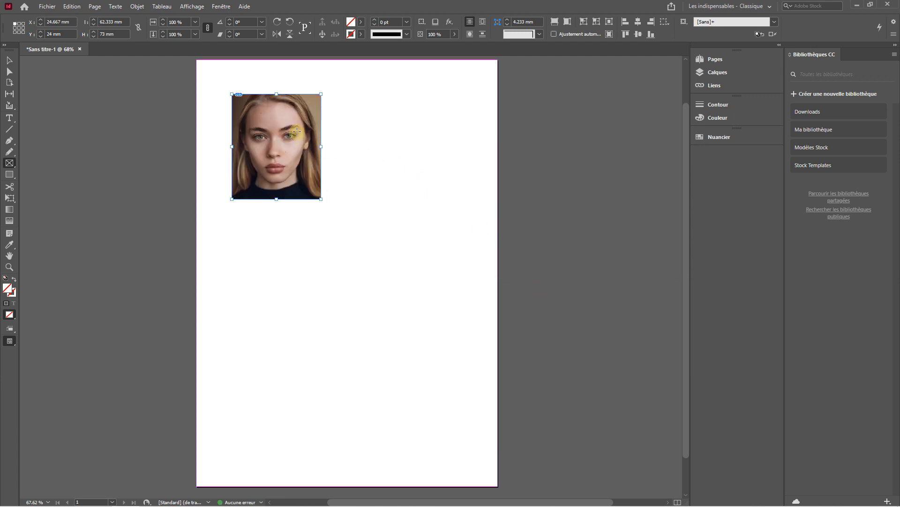
{"action": "scroll", "coordinate": [267, 138], "scroll_direction": "left", "scroll_amount": 3}
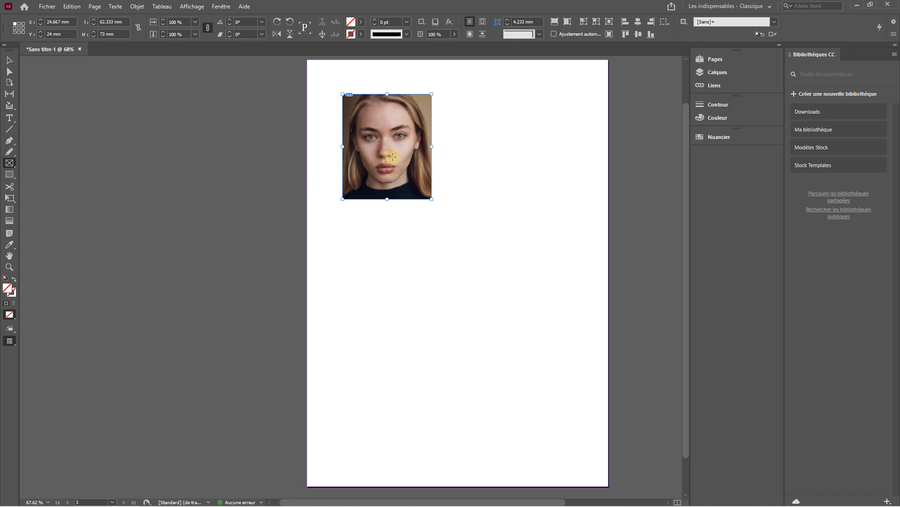
{"action": "scroll", "coordinate": [396, 155], "scroll_direction": "up", "scroll_amount": 1}
{"action": "scroll", "coordinate": [395, 155], "scroll_direction": "up", "scroll_amount": 2}
{"action": "scroll", "coordinate": [394, 150], "scroll_direction": "up", "scroll_amount": 3}
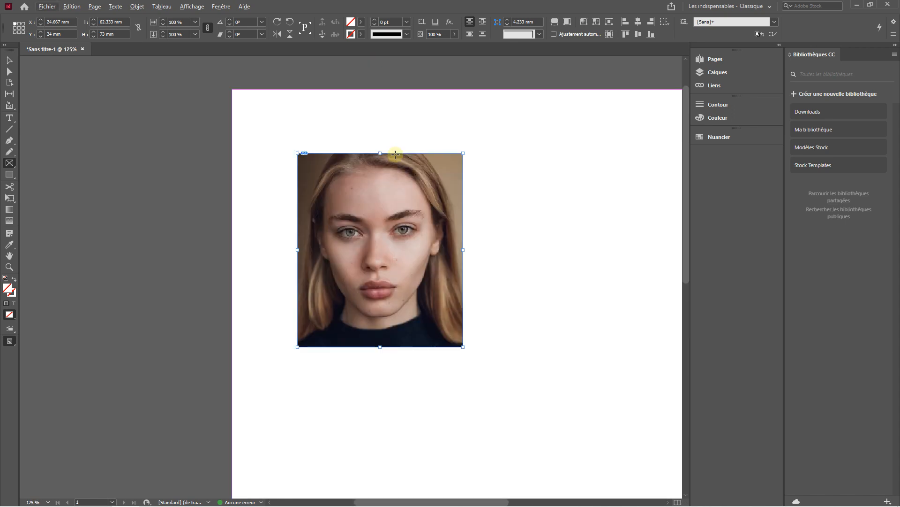
{"action": "right_click", "coordinate": [402, 178]}
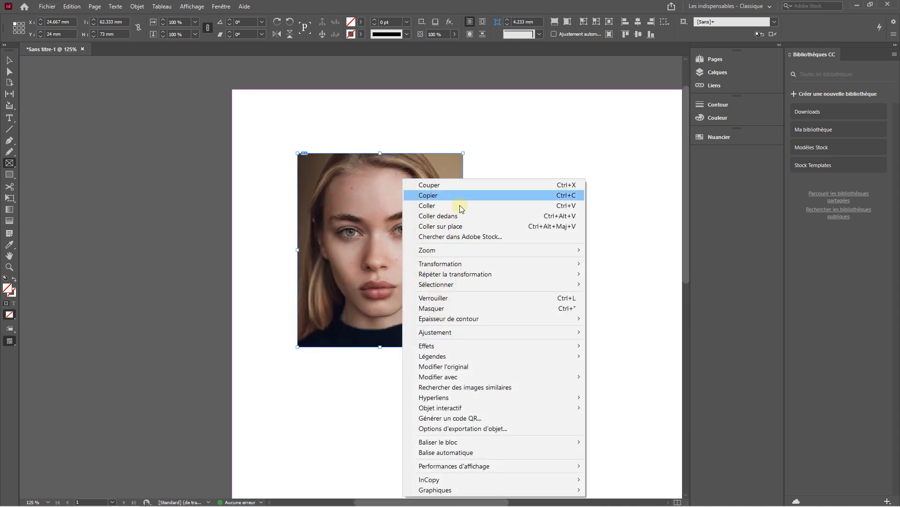
{"action": "mouse_move", "coordinate": [472, 332]}
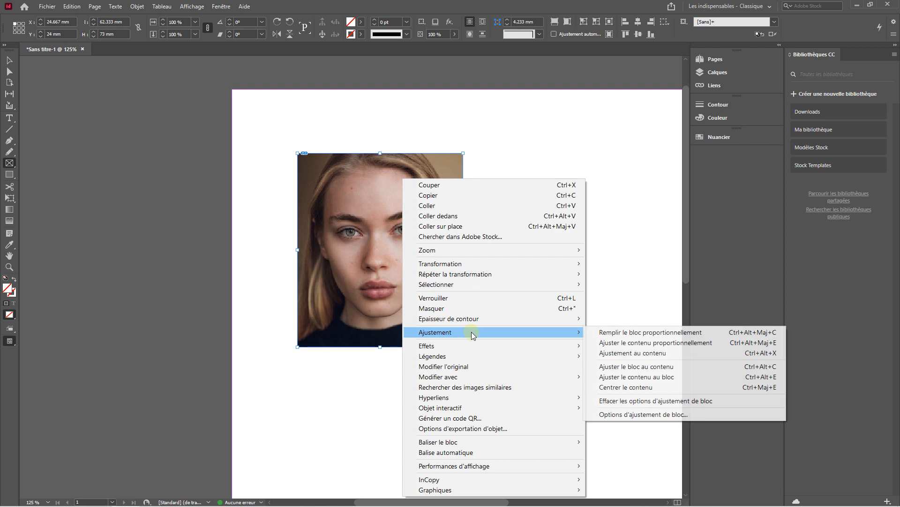
{"action": "left_click", "coordinate": [610, 343]}
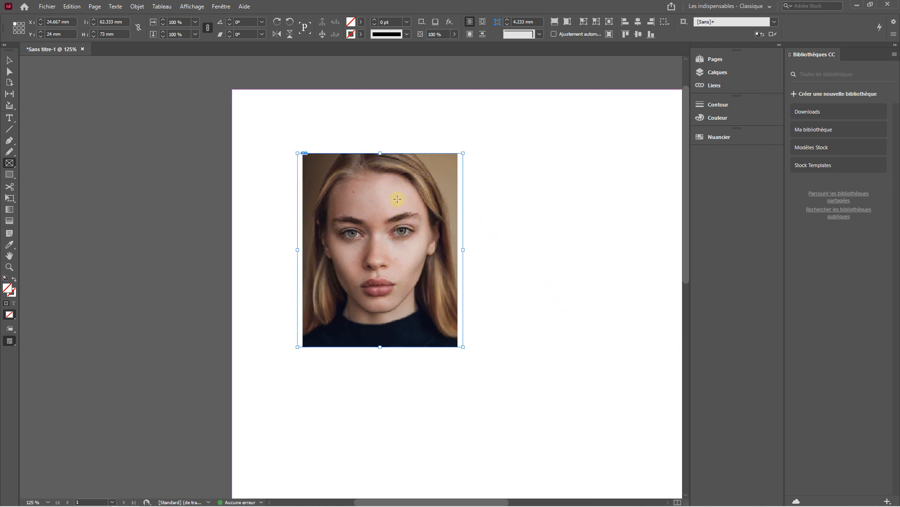
Apply the content-aware fit (Ajustement au contenu) to the image in the frame.
{"action": "right_click", "coordinate": [443, 192]}
{"action": "mouse_move", "coordinate": [506, 342]}
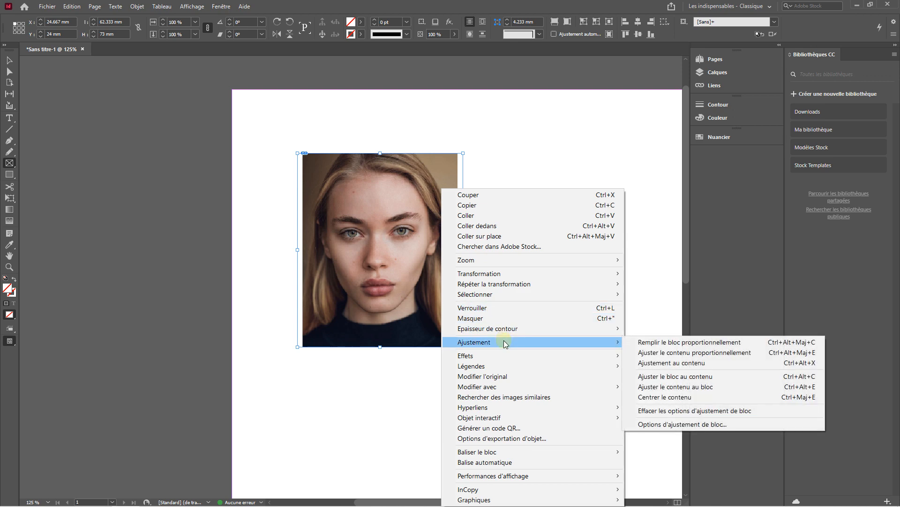
{"action": "left_click", "coordinate": [659, 363]}
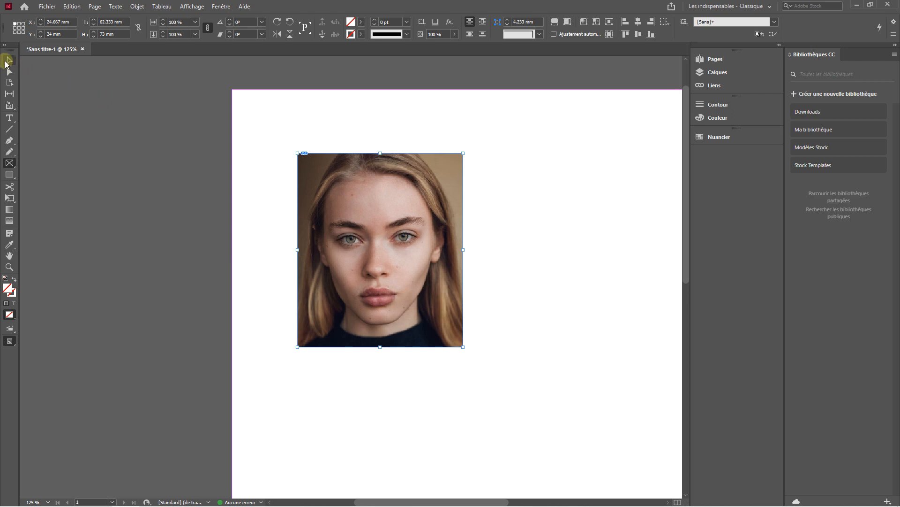
Move the image frame slightly up the page to about X 25.2 mm, Y 17.3 mm.
{"action": "left_click", "coordinate": [7, 61]}
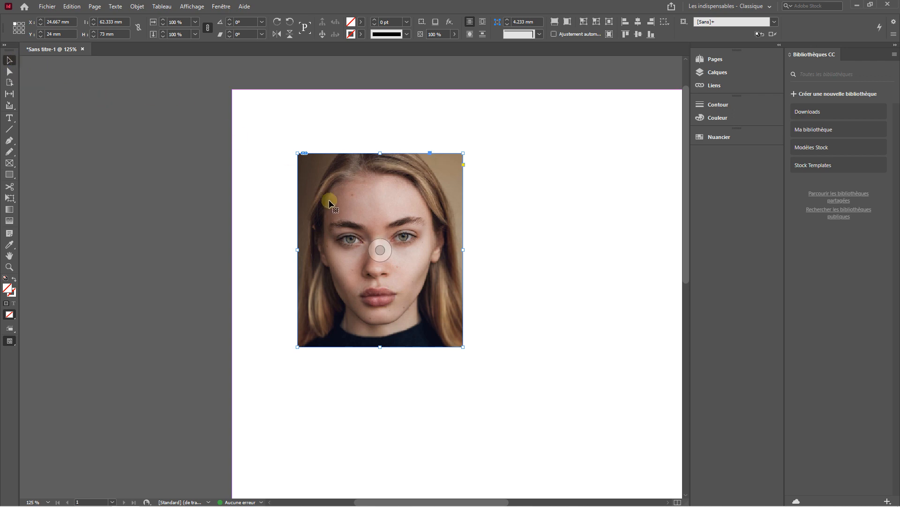
{"action": "left_click", "coordinate": [282, 197]}
{"action": "left_click", "coordinate": [406, 197]}
{"action": "mouse_move", "coordinate": [410, 197]}
{"action": "left_mouse_down"}
{"action": "mouse_move", "coordinate": [395, 160]}
{"action": "mouse_move", "coordinate": [440, 170]}
{"action": "mouse_move", "coordinate": [432, 209]}
{"action": "mouse_move", "coordinate": [413, 177]}
{"action": "mouse_move", "coordinate": [415, 189]}
{"action": "left_mouse_up"}
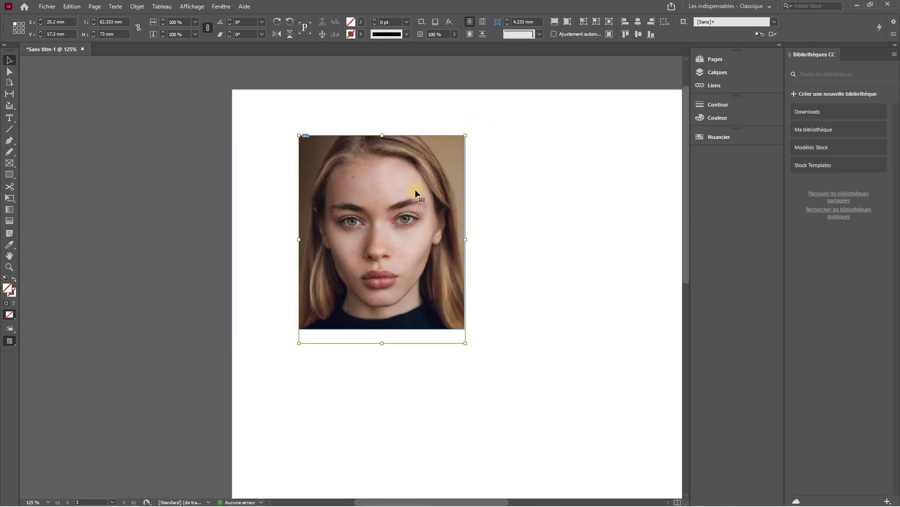
Stretch the image inside its frame to about 76.4 by 82 mm, and shift it to about X -6 mm, Y -4.5 mm.
{"action": "double_click", "coordinate": [415, 189]}
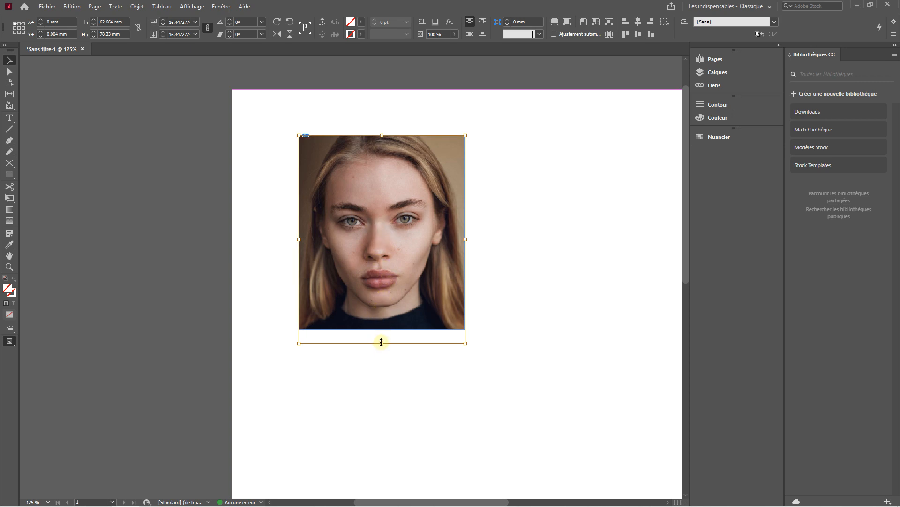
{"action": "mouse_move", "coordinate": [382, 344]}
{"action": "left_mouse_down"}
{"action": "mouse_move", "coordinate": [382, 365]}
{"action": "mouse_move", "coordinate": [381, 353]}
{"action": "left_mouse_up"}
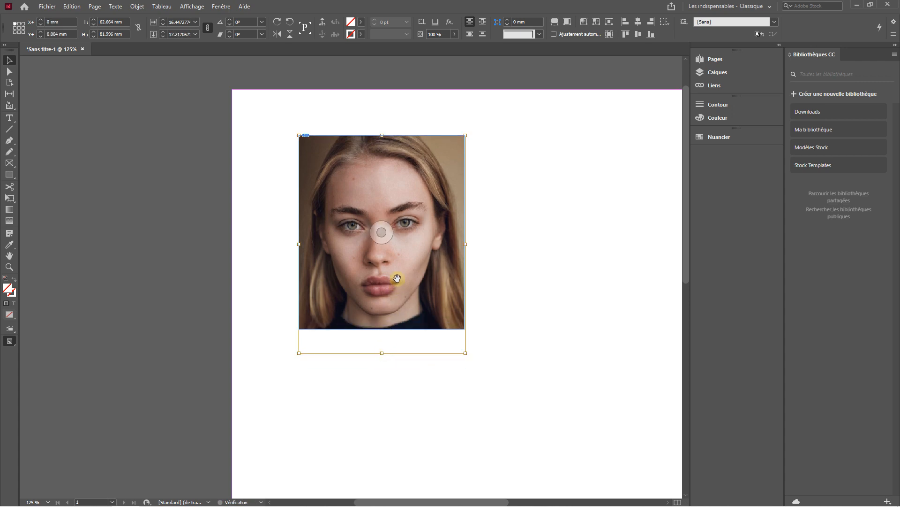
{"action": "left_click_drag", "start_coordinate": [466, 243], "coordinate": [502, 244]}
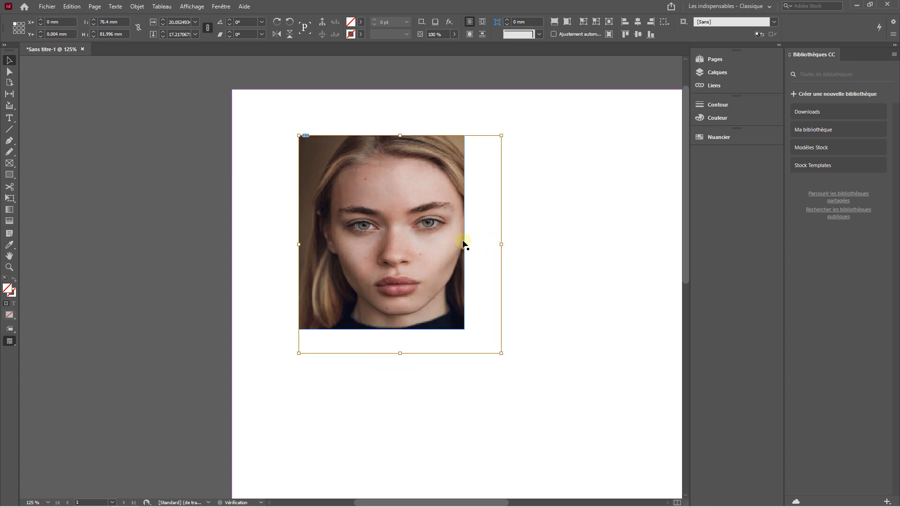
{"action": "left_click_drag", "start_coordinate": [443, 243], "coordinate": [418, 256]}
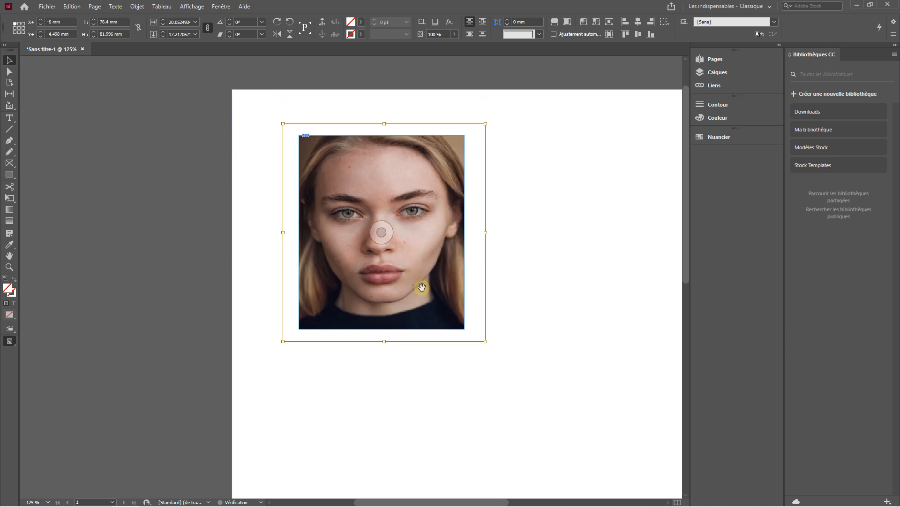
Apply the proportional fill and proportional fit to the image in turn, ending with the content fitted exactly to the frame.
{"action": "left_click", "coordinate": [555, 22]}
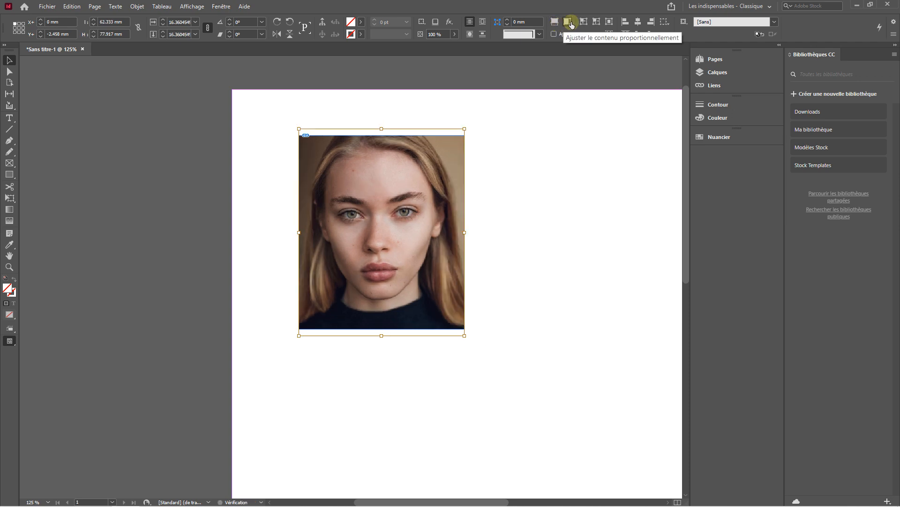
{"action": "left_click", "coordinate": [570, 22]}
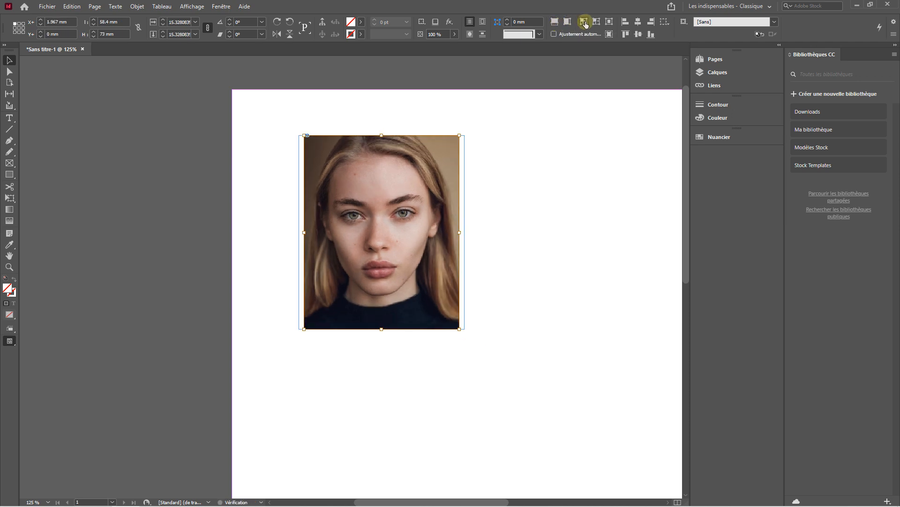
{"action": "left_click", "coordinate": [585, 24]}
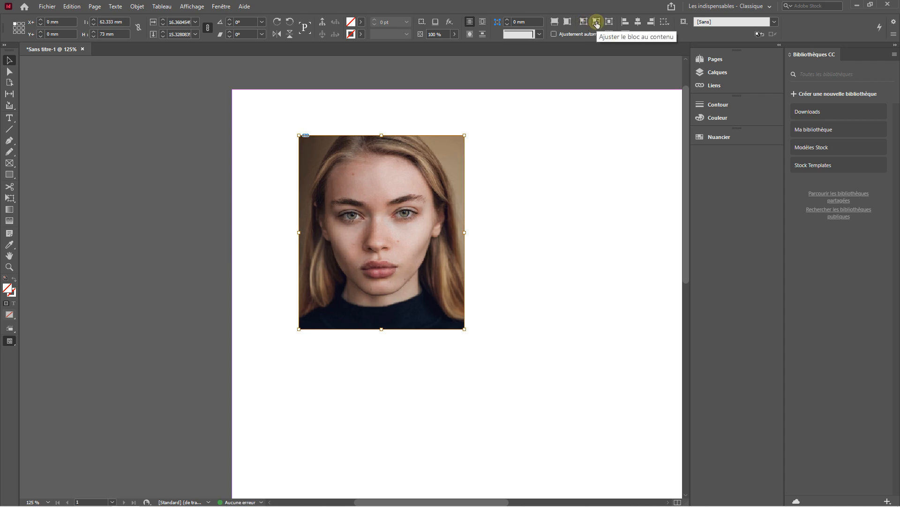
Widen the frame to about 72.6 mm beyond the image's right edge, and select the image inside it.
{"action": "left_click_drag", "start_coordinate": [465, 232], "coordinate": [492, 233]}
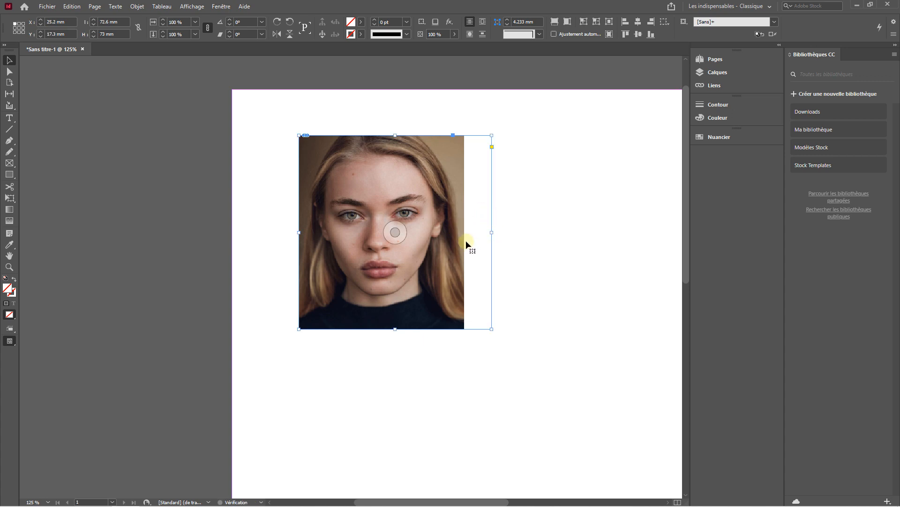
{"action": "left_click", "coordinate": [527, 221]}
{"action": "left_click", "coordinate": [491, 166]}
{"action": "double_click", "coordinate": [436, 178]}
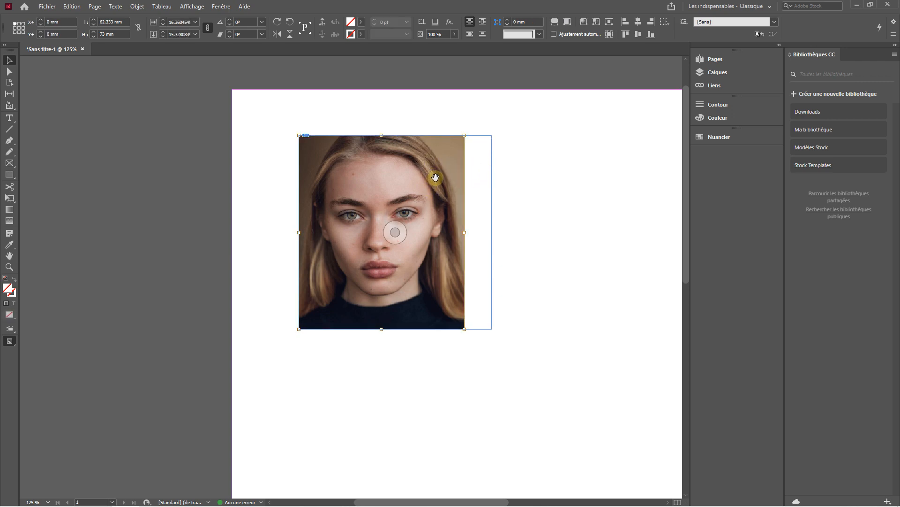
Fit the frame to its content, and centre the image within the frame.
{"action": "left_click", "coordinate": [595, 22]}
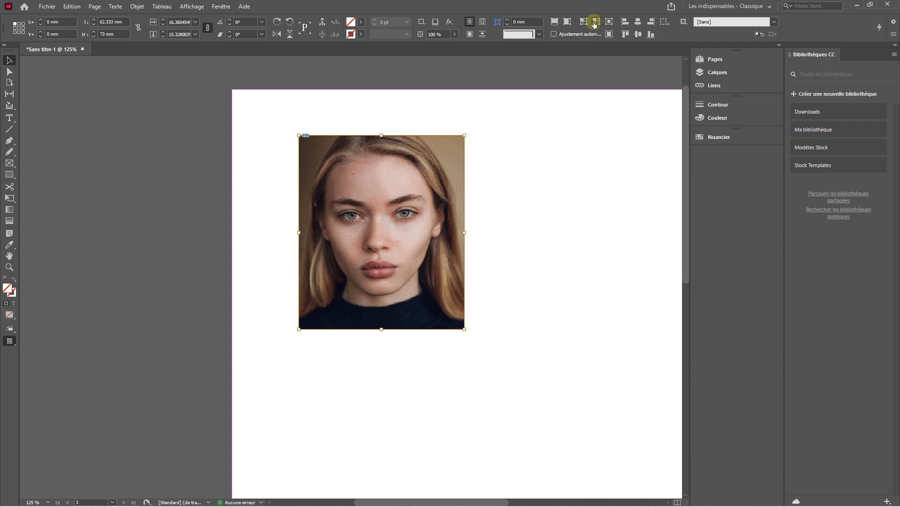
{"action": "left_click", "coordinate": [610, 22]}
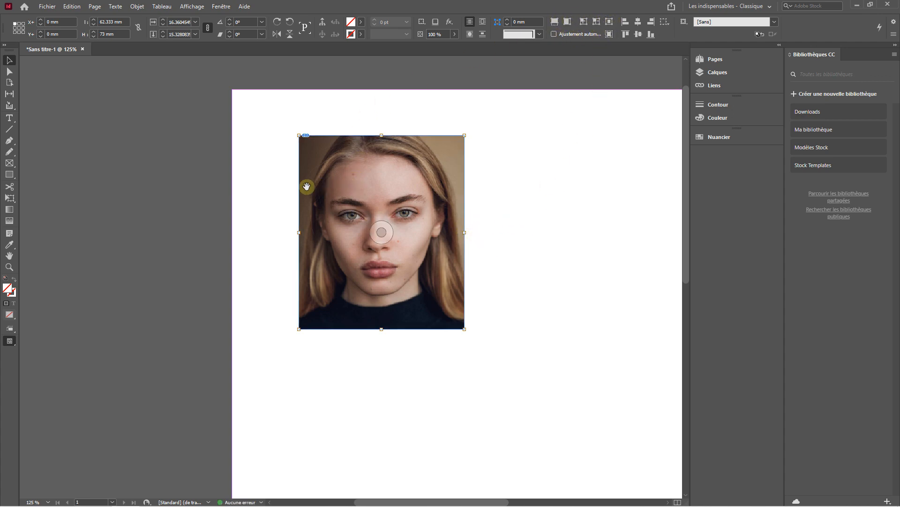
Draw a circular image frame about 51 mm in diameter to the right of the rectangular portrait, using the Ellipse Frame tool.
{"action": "scroll", "coordinate": [389, 218], "scroll_direction": "right", "scroll_amount": 3}
{"action": "scroll", "coordinate": [393, 244], "scroll_direction": "right", "scroll_amount": 2}
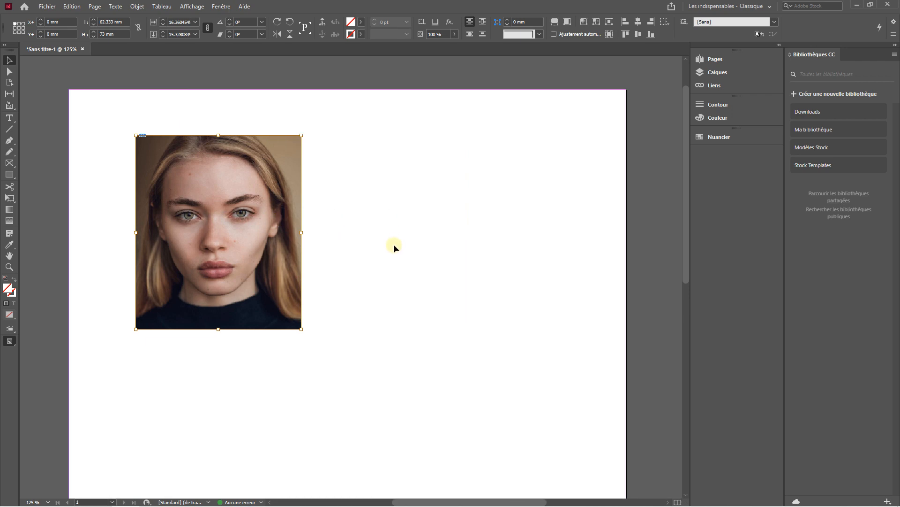
{"action": "left_click_drag", "start_coordinate": [10, 162], "coordinate": [38, 185]}
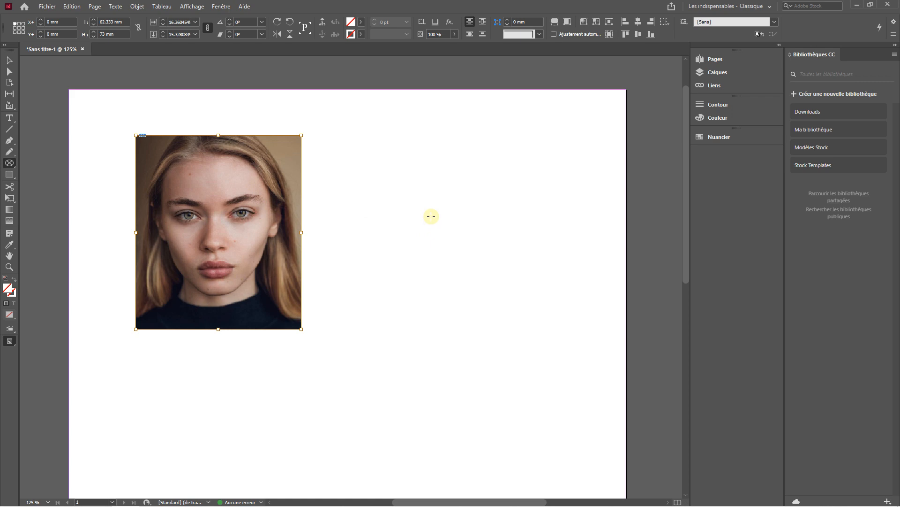
{"action": "left_click_drag", "start_coordinate": [404, 160], "coordinate": [535, 363]}
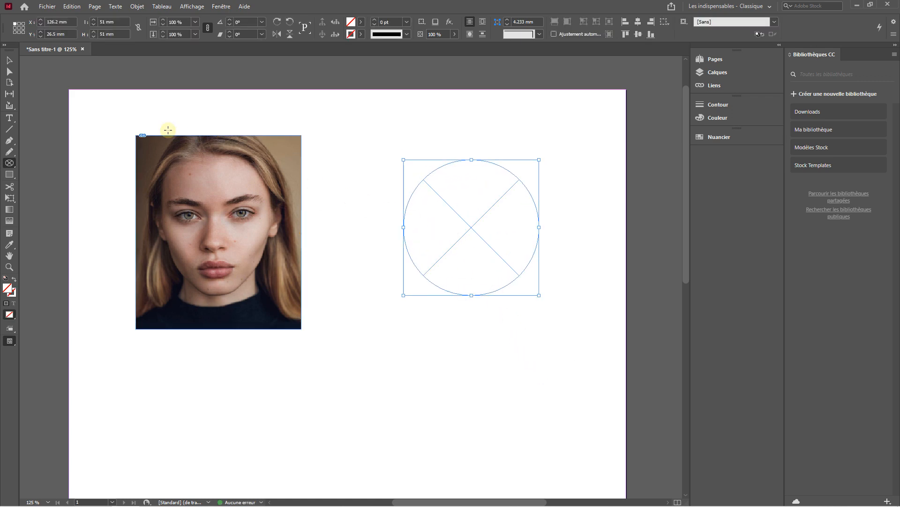
Import the Mannequin image from the Affinity ressource folder into the circular frame.
{"action": "left_click", "coordinate": [47, 6]}
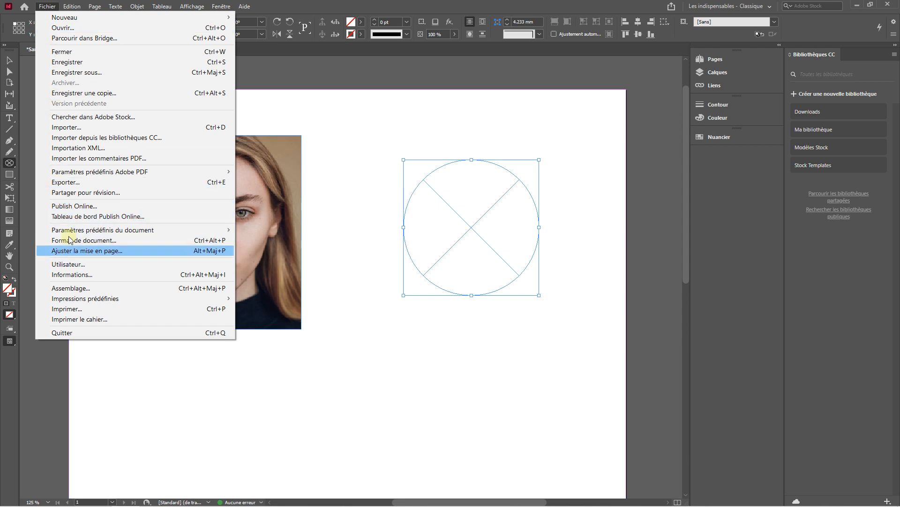
{"action": "left_click", "coordinate": [68, 127]}
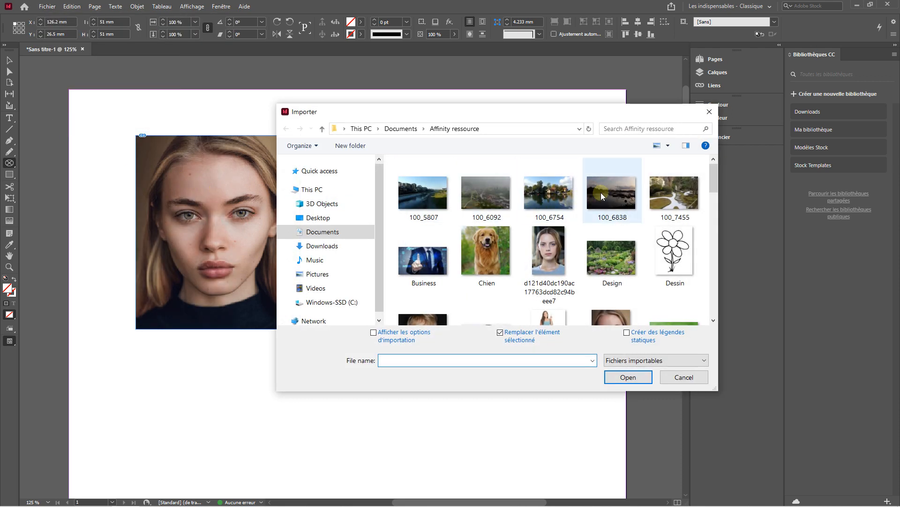
{"action": "left_click_drag", "start_coordinate": [711, 171], "coordinate": [714, 247]}
{"action": "double_click", "coordinate": [485, 193]}
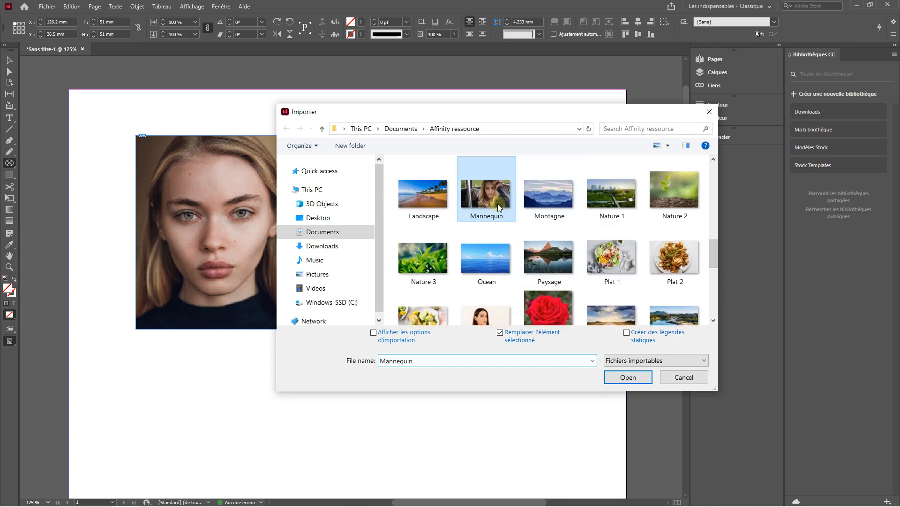
Apply proportional fill and proportional fit to the circular frame's image in turn, ending with proportional fill.
{"action": "left_click", "coordinate": [554, 23]}
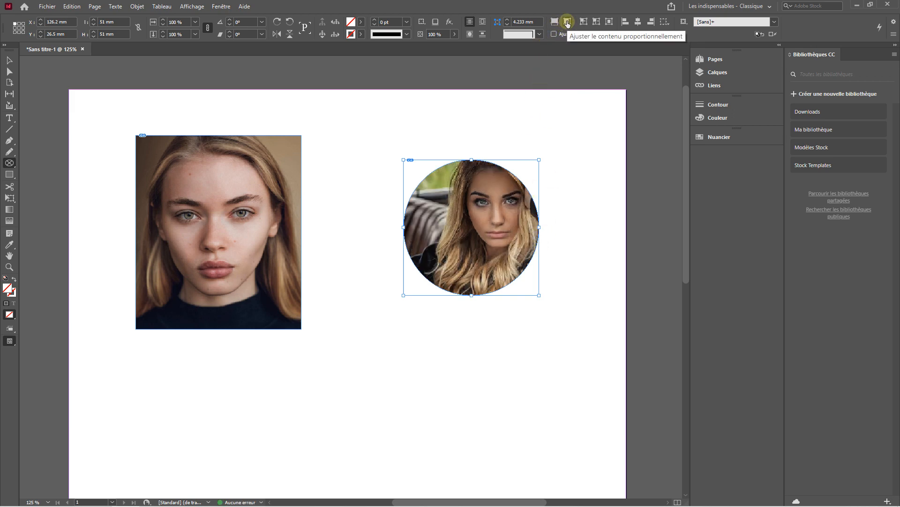
{"action": "left_click", "coordinate": [567, 24]}
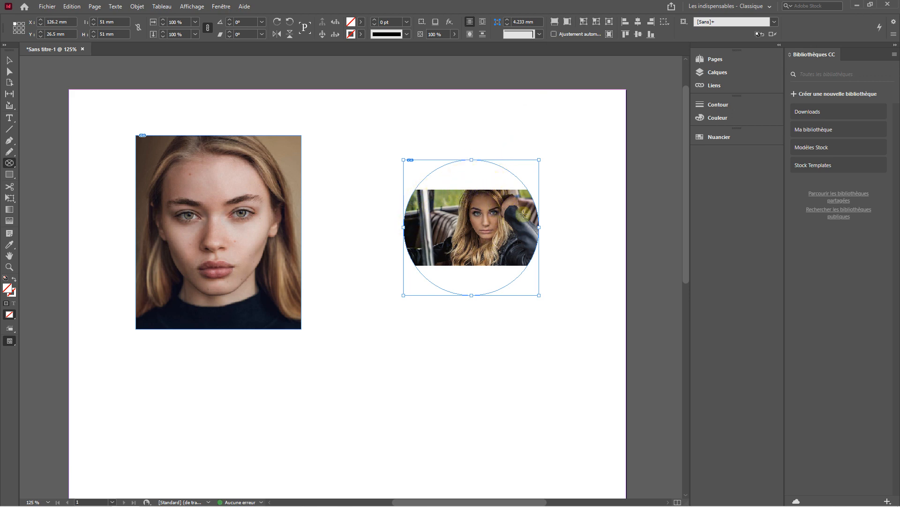
{"action": "left_click", "coordinate": [553, 21]}
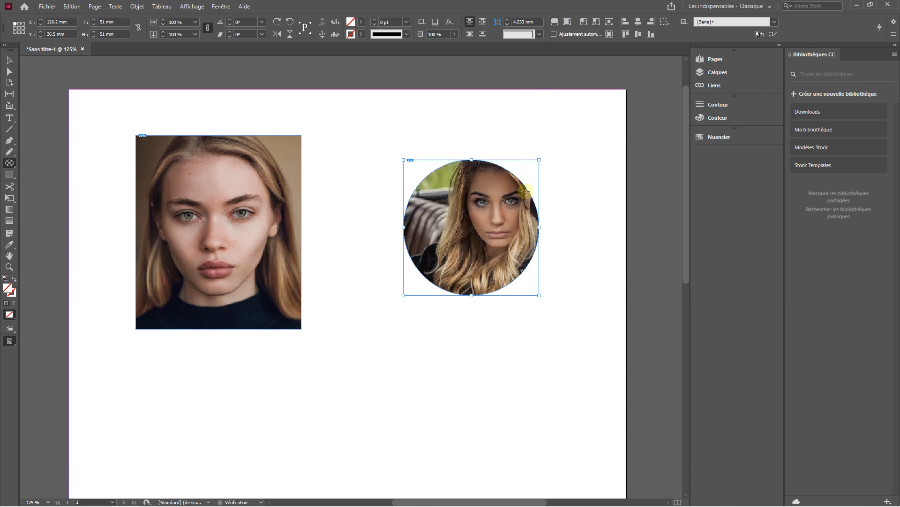
Enlarge the circular frame to about 62.6 by 62.2 mm, and fill it proportionally with its image.
{"action": "left_click", "coordinate": [9, 59]}
{"action": "left_click_drag", "start_coordinate": [540, 158], "coordinate": [570, 130]}
{"action": "left_click_drag", "start_coordinate": [513, 202], "coordinate": [477, 199]}
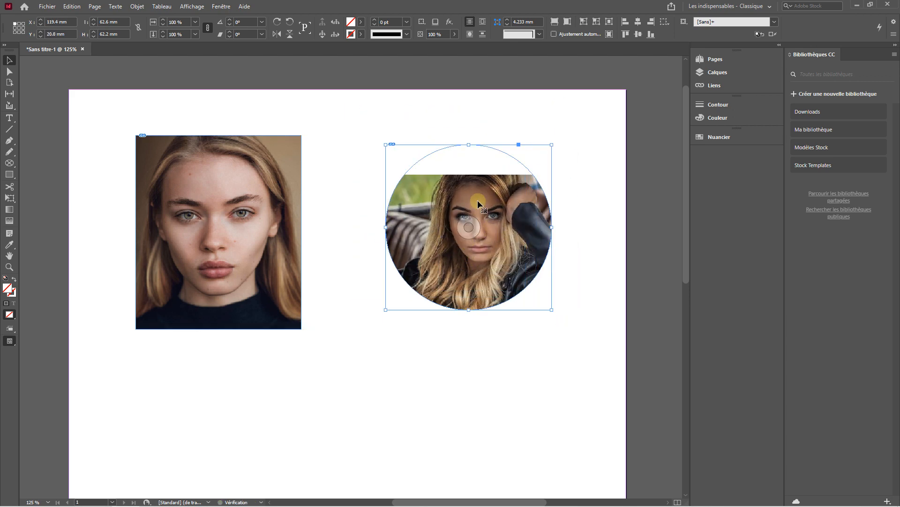
{"action": "double_click", "coordinate": [486, 205]}
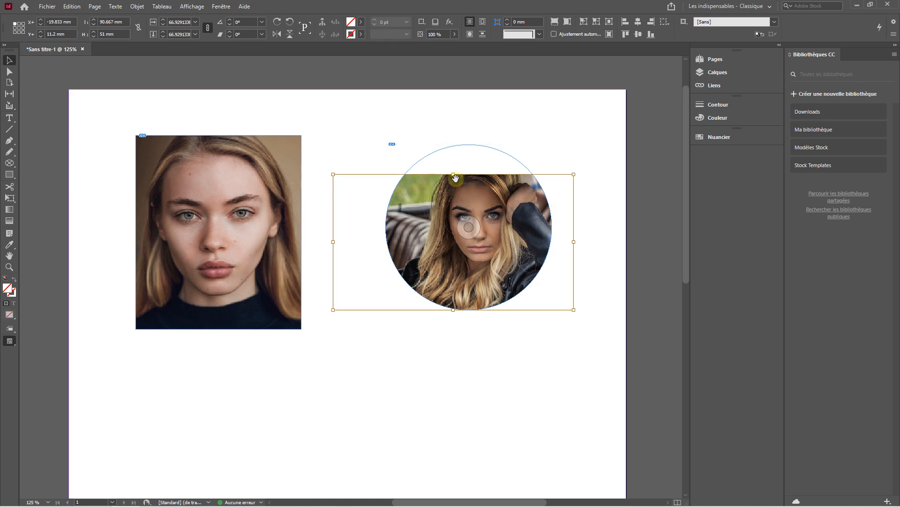
{"action": "left_click", "coordinate": [518, 145]}
{"action": "left_click", "coordinate": [511, 158]}
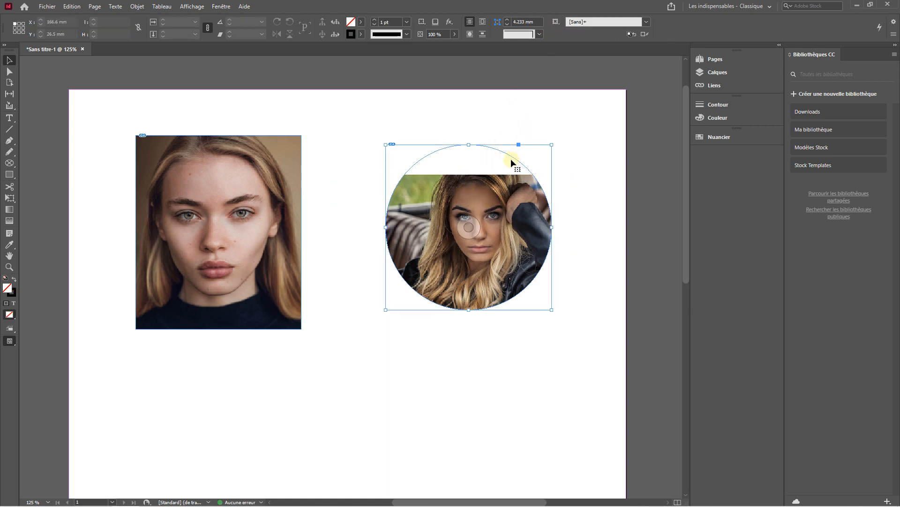
{"action": "left_click", "coordinate": [555, 22]}
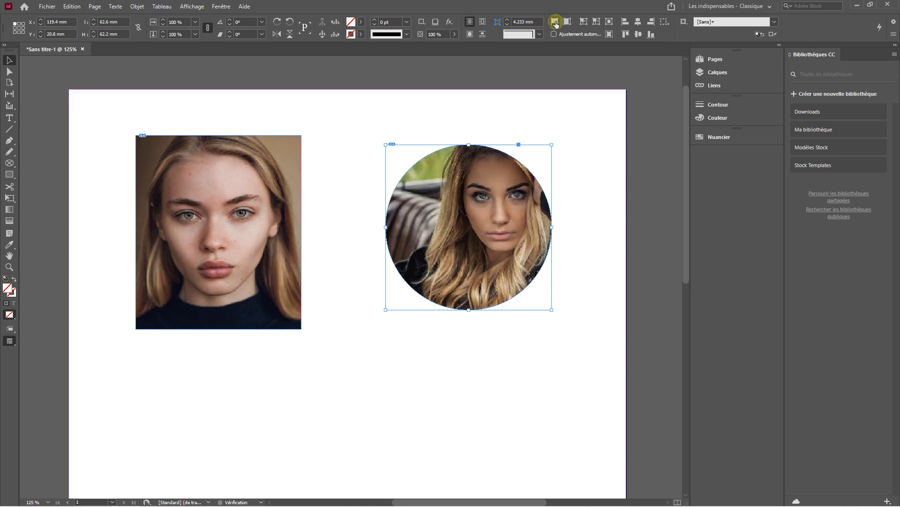
{"action": "left_click", "coordinate": [557, 206]}
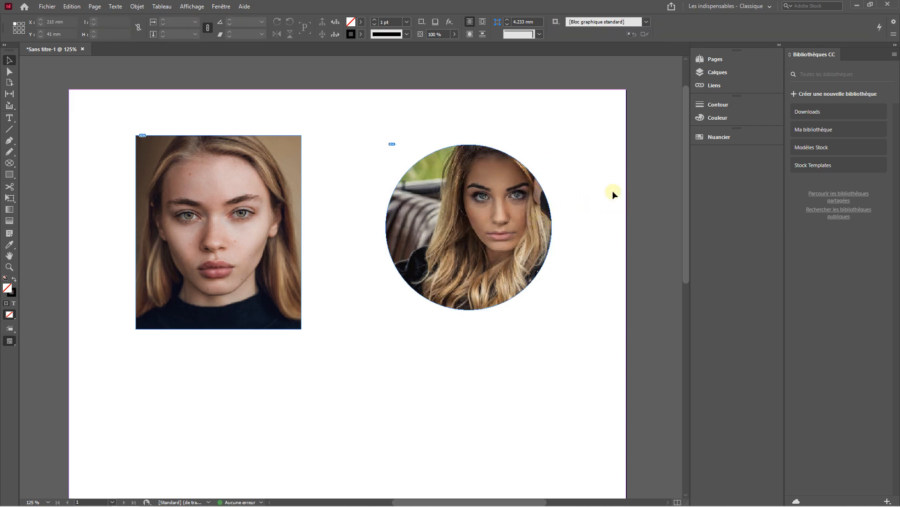
Enlarge the round frame further to about 74.8 by 77 mm, and refill it proportionally with its image.
{"action": "left_click", "coordinate": [516, 180]}
{"action": "left_click_drag", "start_coordinate": [553, 144], "coordinate": [584, 105]}
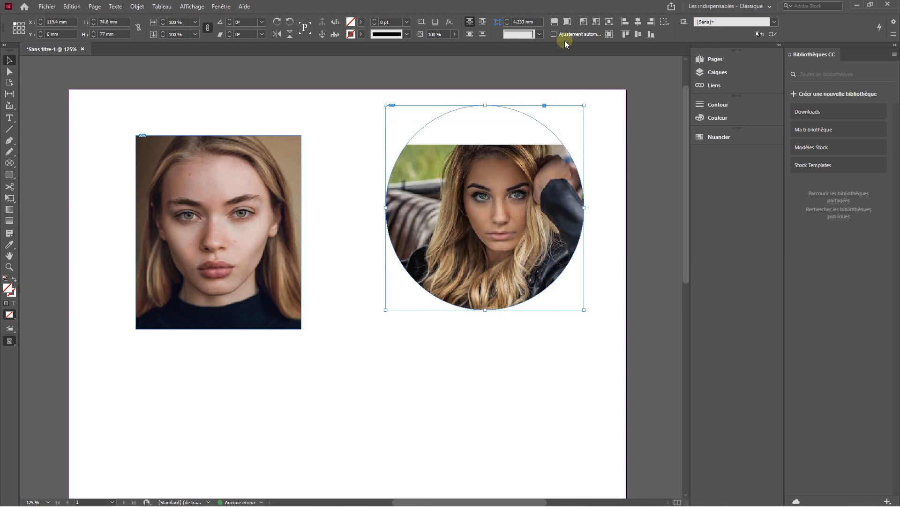
{"action": "left_click", "coordinate": [575, 21]}
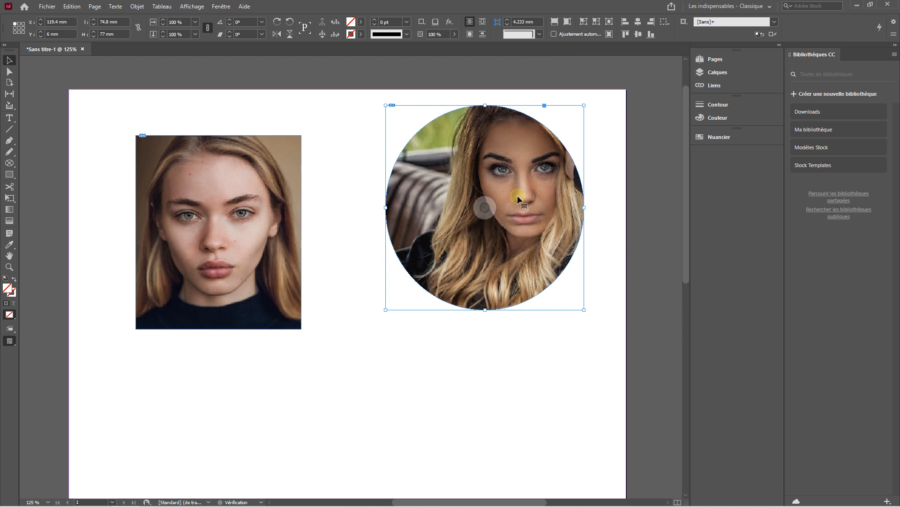
Shift the image left inside the round frame to about X -39.4 mm, keeping Y at 0 mm, and deselect it.
{"action": "mouse_move", "coordinate": [517, 195]}
{"action": "left_mouse_down"}
{"action": "mouse_move", "coordinate": [518, 182]}
{"action": "mouse_move", "coordinate": [505, 209]}
{"action": "mouse_move", "coordinate": [497, 187]}
{"action": "mouse_move", "coordinate": [484, 195]}
{"action": "mouse_move", "coordinate": [474, 220]}
{"action": "mouse_move", "coordinate": [480, 226]}
{"action": "mouse_move", "coordinate": [507, 203]}
{"action": "left_mouse_up"}
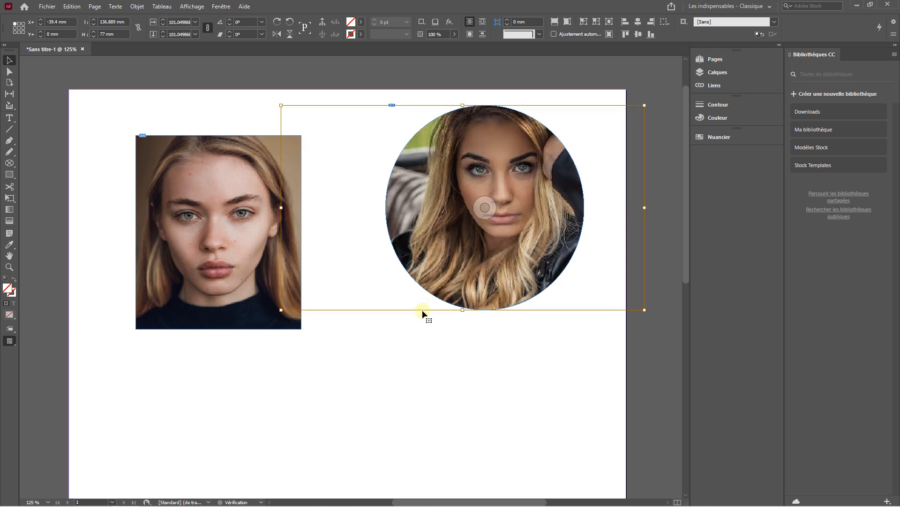
{"action": "left_click", "coordinate": [411, 351]}
Draw a hexagonal image frame about 81 by 68.7 mm below the two portraits, using the Polygon Frame tool.
{"action": "scroll", "coordinate": [400, 292], "scroll_direction": "right", "scroll_amount": 3}
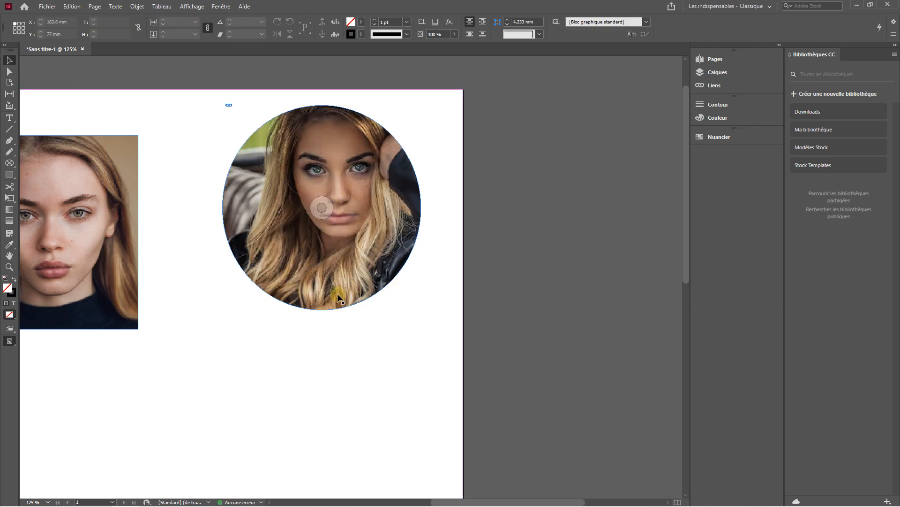
{"action": "scroll", "coordinate": [338, 293], "scroll_direction": "down", "scroll_amount": 2}
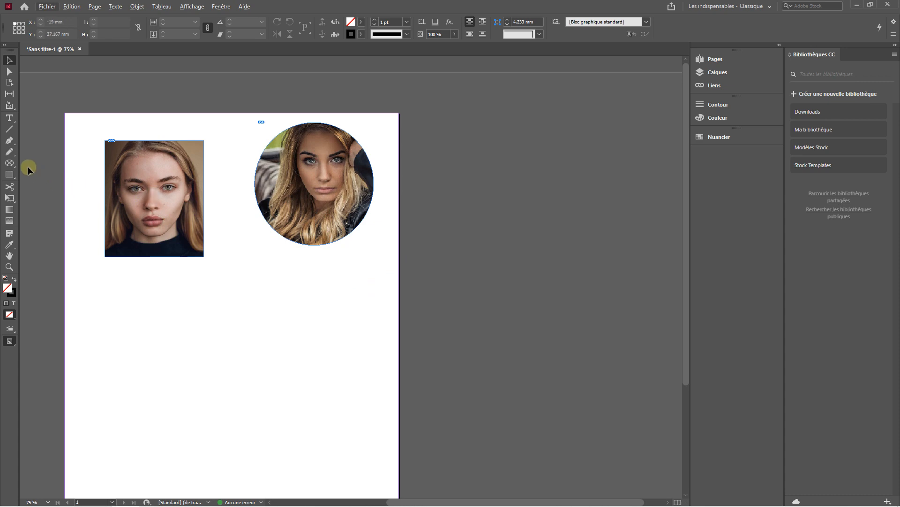
{"action": "left_click", "coordinate": [9, 162]}
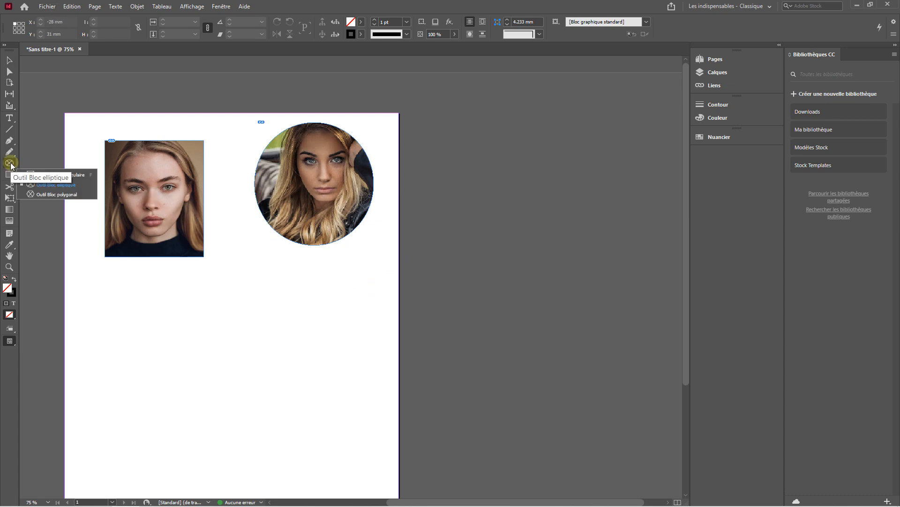
{"action": "left_click", "coordinate": [45, 195]}
{"action": "left_click_drag", "start_coordinate": [181, 304], "coordinate": [310, 412]}
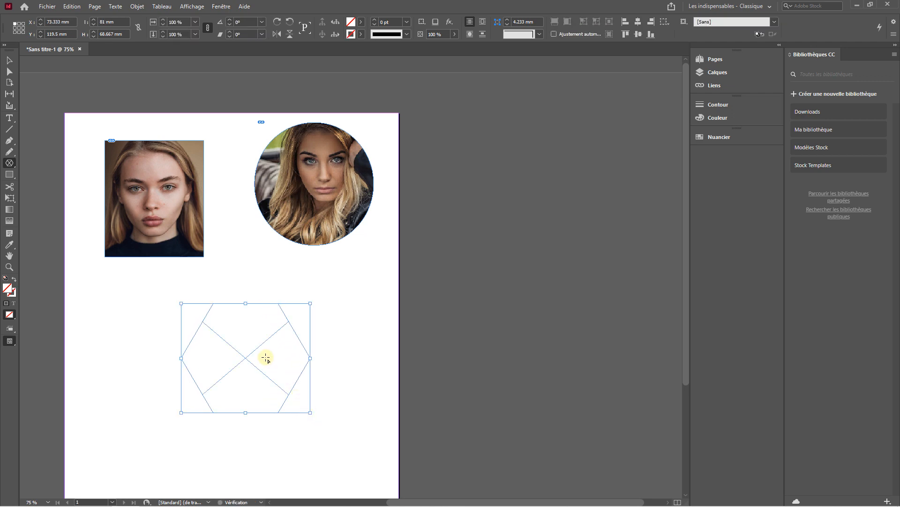
Import the Profil image from the Affinity ressource folder into the hexagonal frame.
{"action": "scroll", "coordinate": [257, 308], "scroll_direction": "down", "scroll_amount": 2}
{"action": "scroll", "coordinate": [249, 299], "scroll_direction": "up", "scroll_amount": 1}
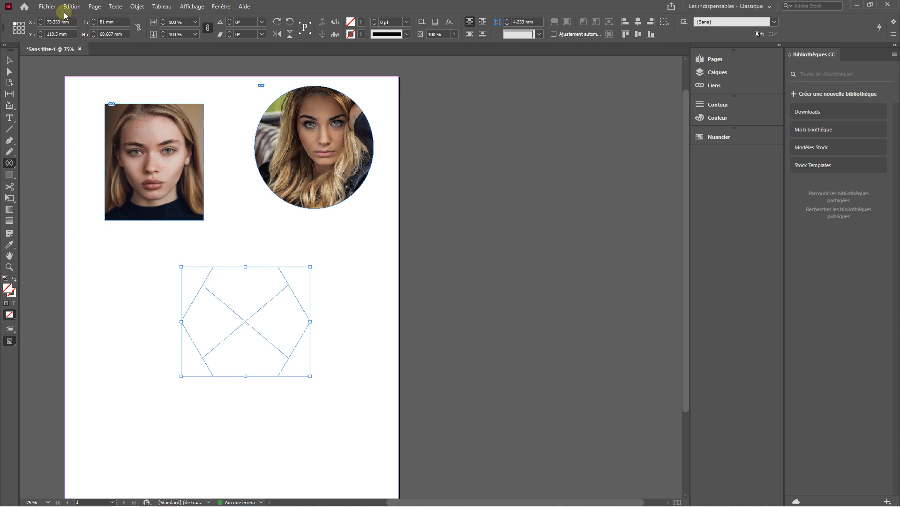
{"action": "left_click", "coordinate": [42, 8]}
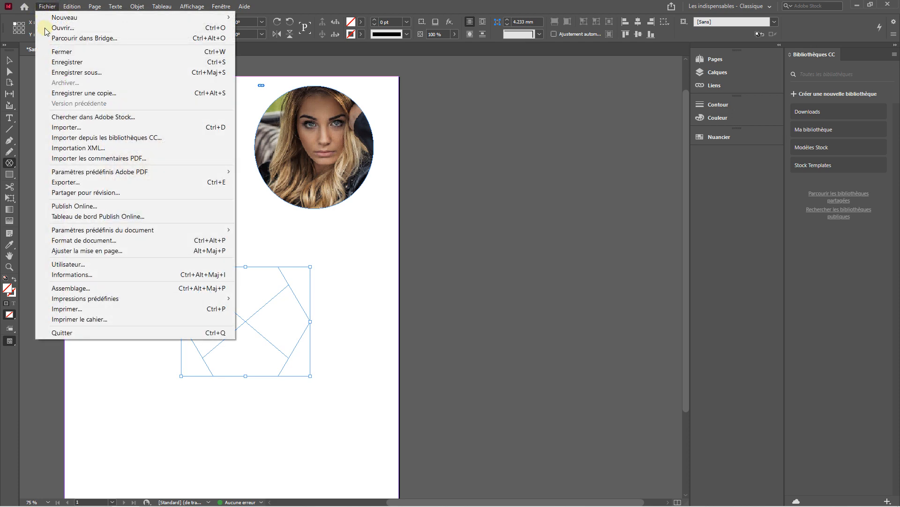
{"action": "left_click", "coordinate": [75, 129]}
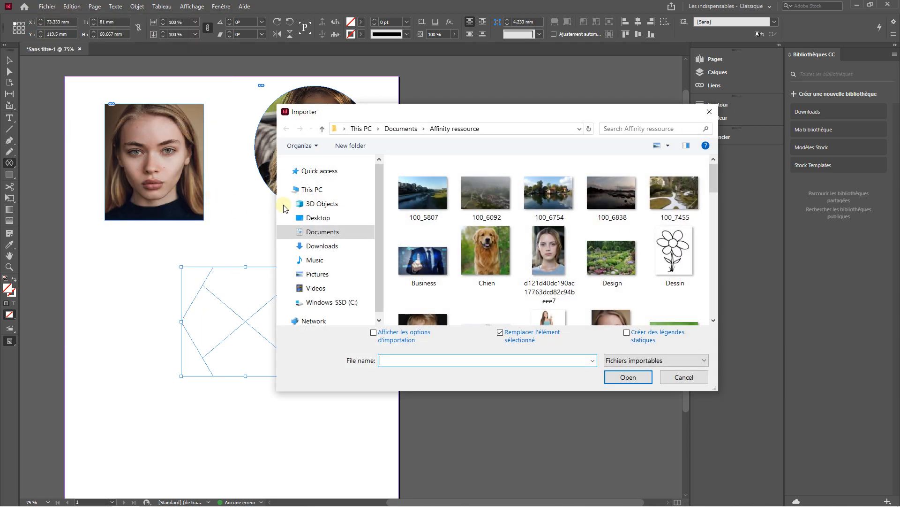
{"action": "scroll", "coordinate": [567, 245], "scroll_direction": "down", "scroll_amount": 3}
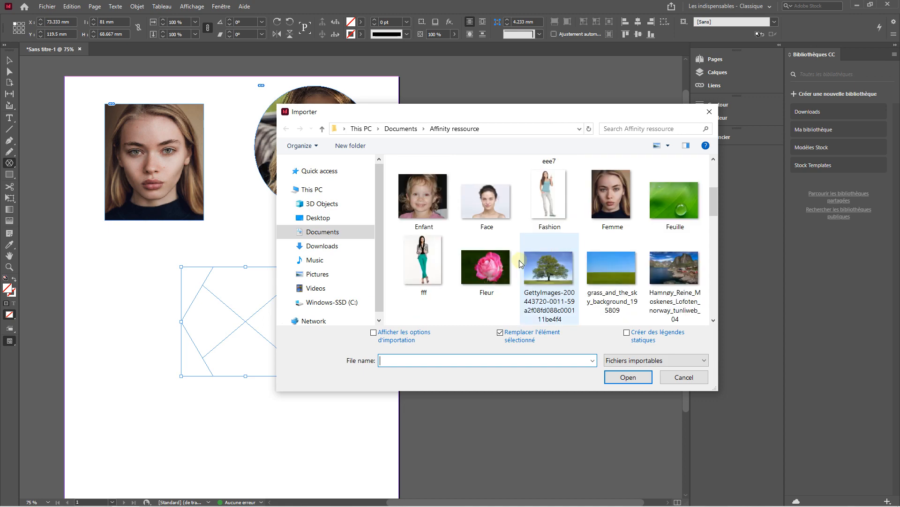
{"action": "scroll", "coordinate": [516, 271], "scroll_direction": "down", "scroll_amount": 1}
{"action": "scroll", "coordinate": [516, 270], "scroll_direction": "down", "scroll_amount": 10}
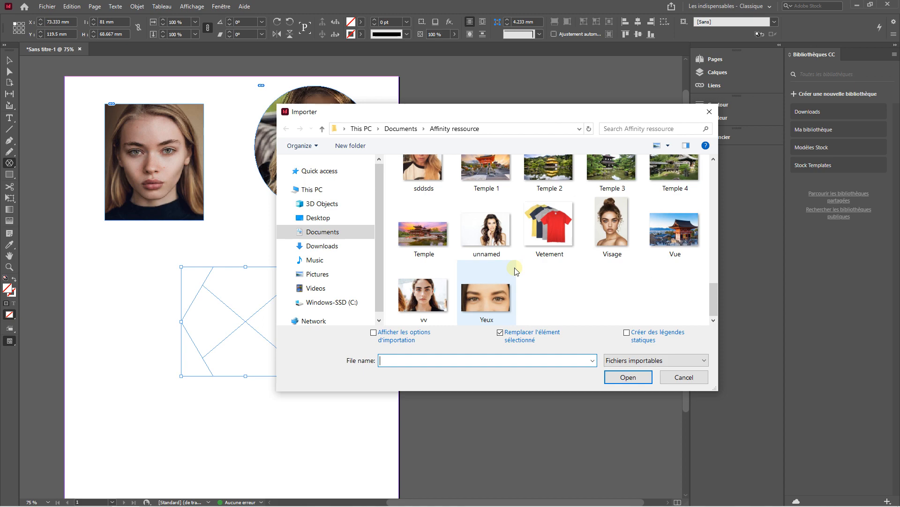
{"action": "scroll", "coordinate": [516, 271], "scroll_direction": "up", "scroll_amount": 2}
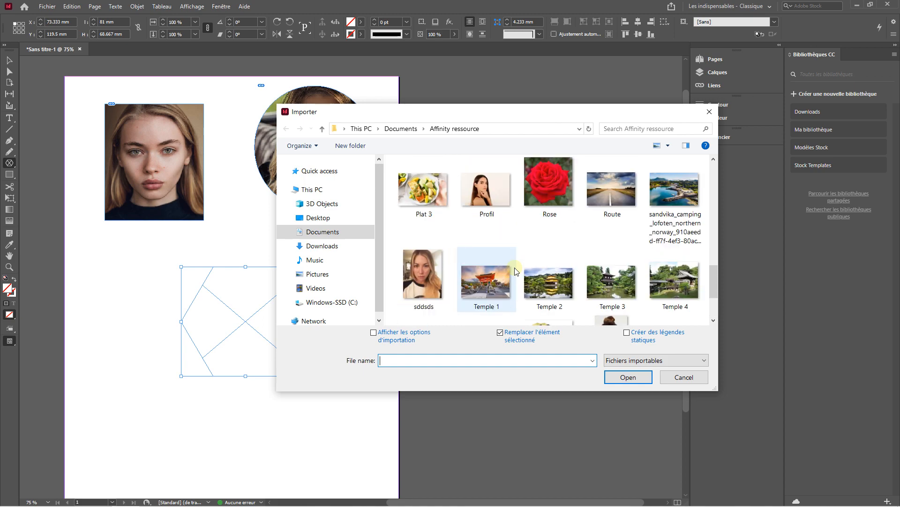
{"action": "double_click", "coordinate": [486, 192]}
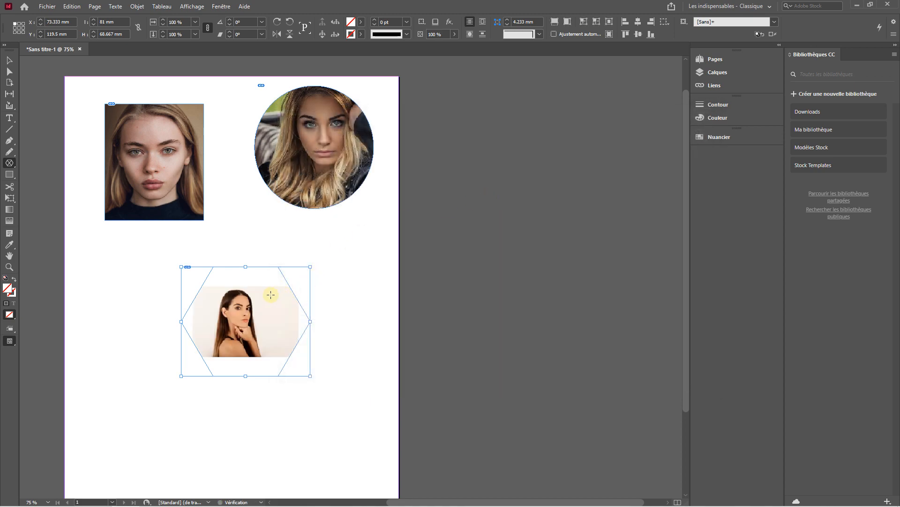
Fill the hexagonal frame proportionally with its image, and deselect it.
{"action": "scroll", "coordinate": [227, 315], "scroll_direction": "left", "scroll_amount": 3}
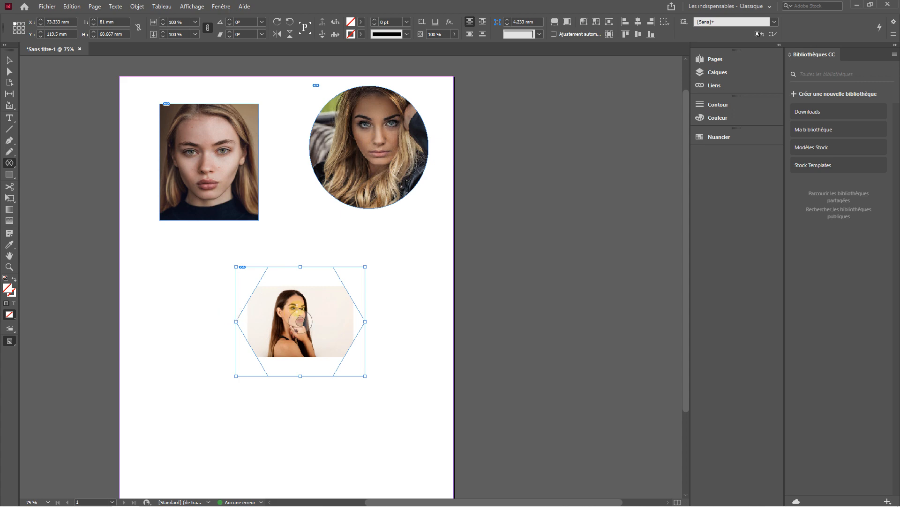
{"action": "scroll", "coordinate": [298, 308], "scroll_direction": "up", "scroll_amount": 1}
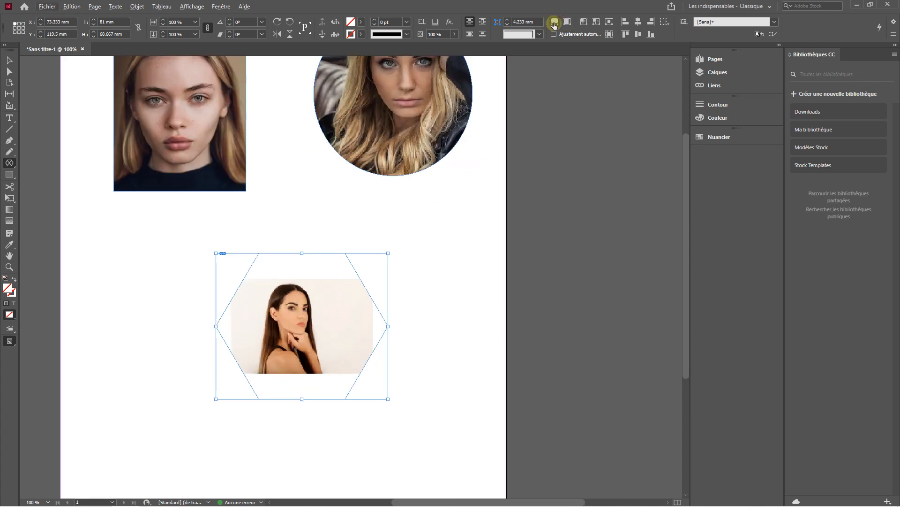
{"action": "left_click", "coordinate": [555, 24]}
{"action": "left_click", "coordinate": [9, 60]}
{"action": "left_click", "coordinate": [148, 279]}
{"action": "scroll", "coordinate": [156, 268], "scroll_direction": "down", "scroll_amount": 1}
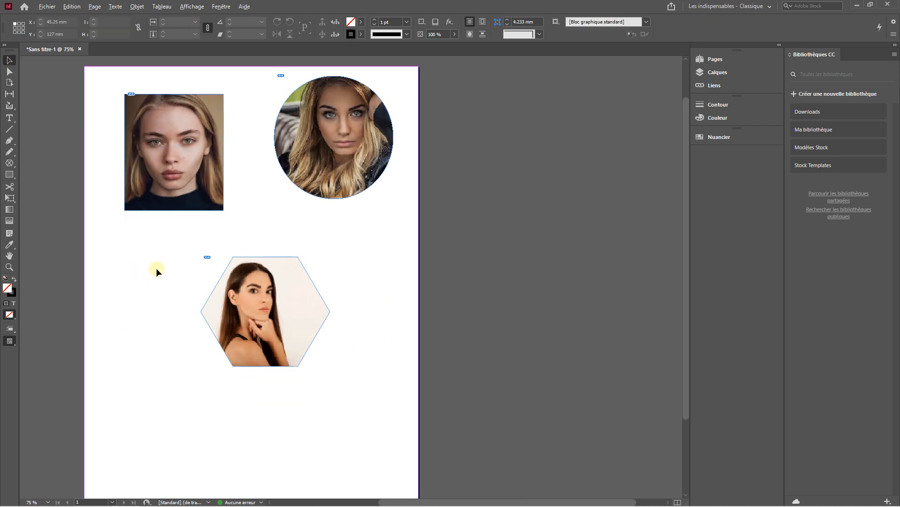
{"action": "scroll", "coordinate": [162, 263], "scroll_direction": "down", "scroll_amount": 1}
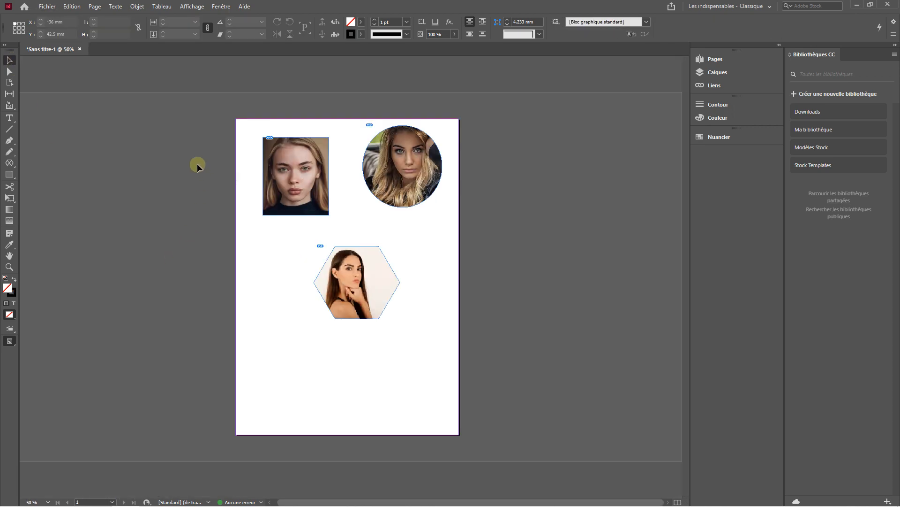